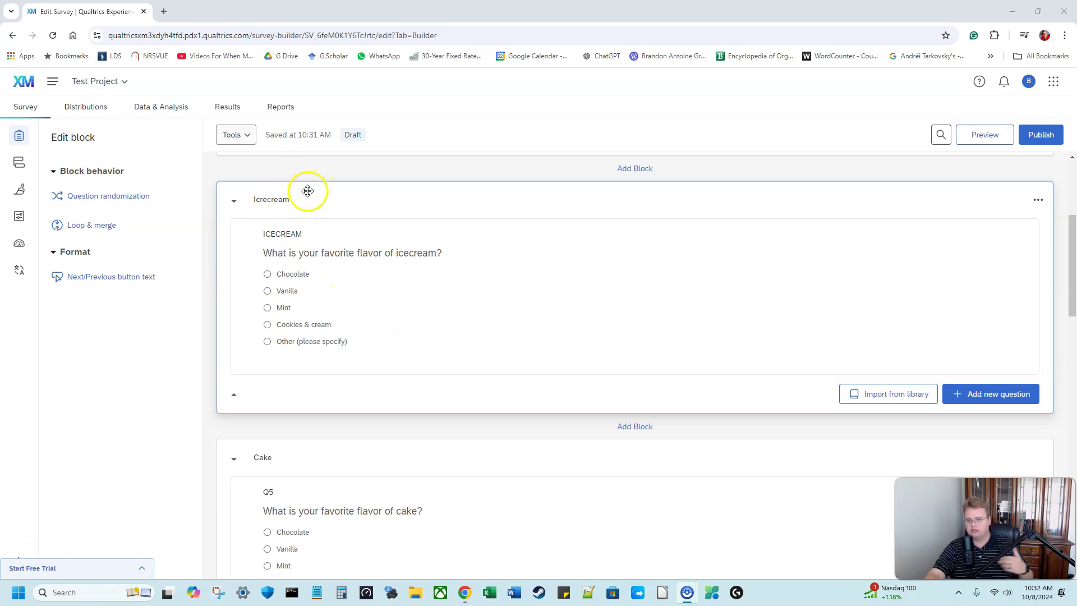
Step: Rename the consent question's block from Block 3 to Consent
scroll(399, 211, up, 4)
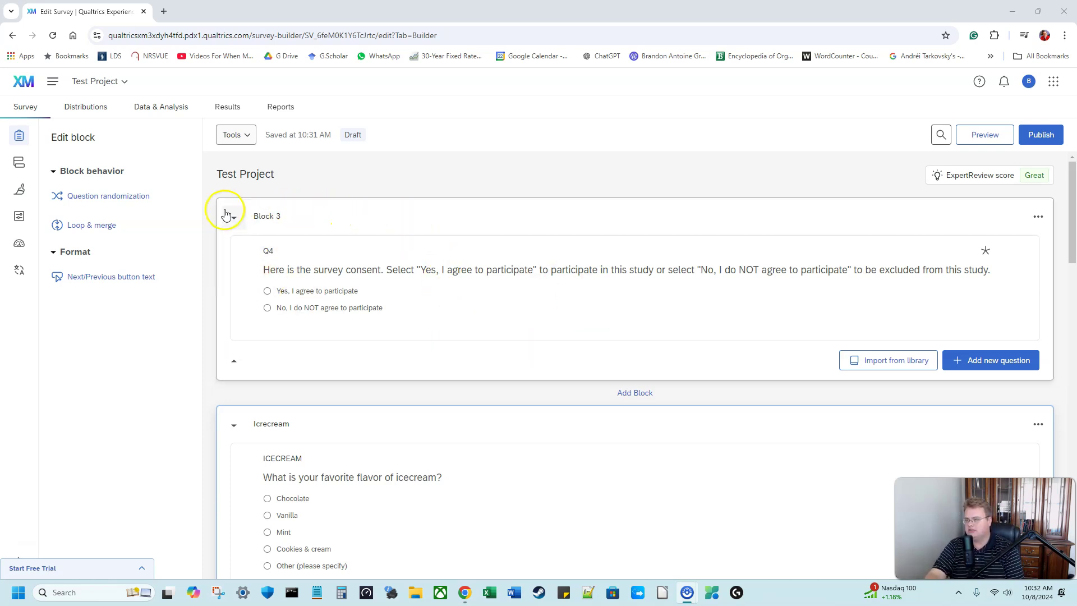
click(270, 218)
text(Consent)
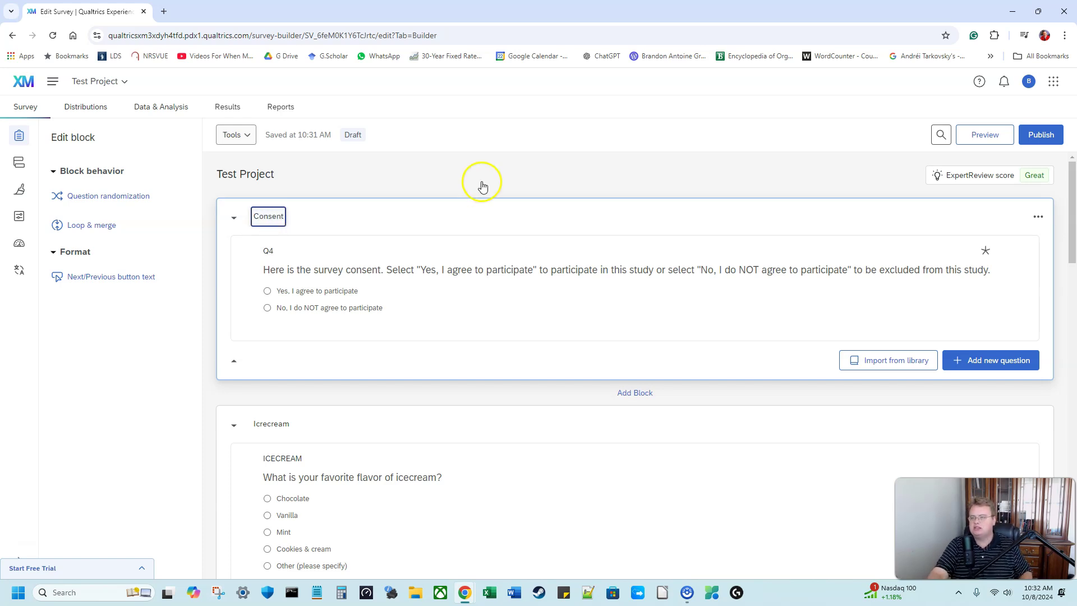
click(476, 179)
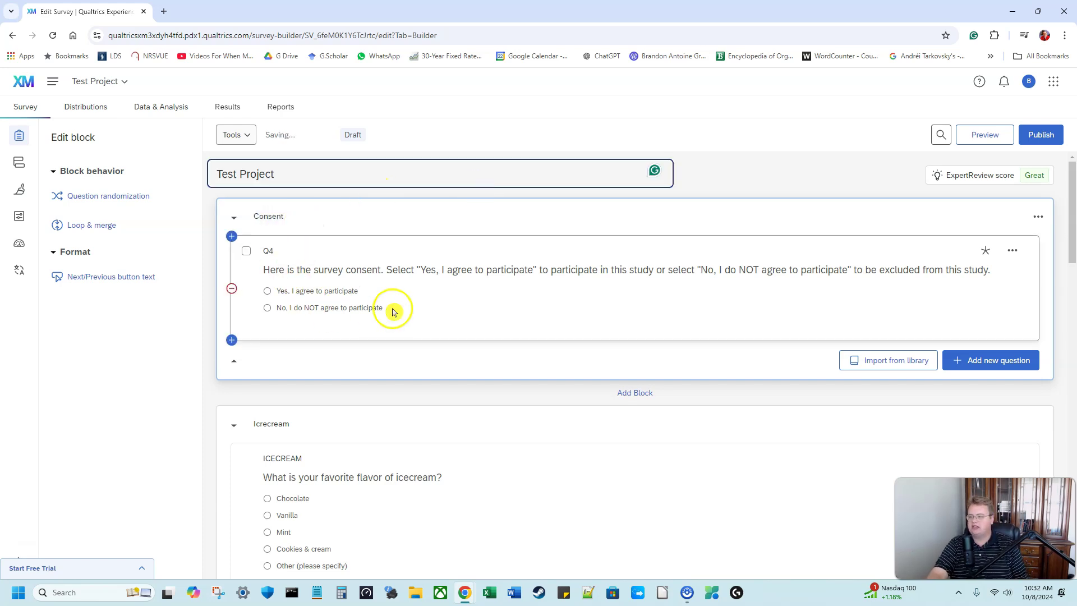
Step: Review the Icecream, Cake, Cookie, Enjoy and Random Number blocks below Consent
scroll(308, 205, down, 2)
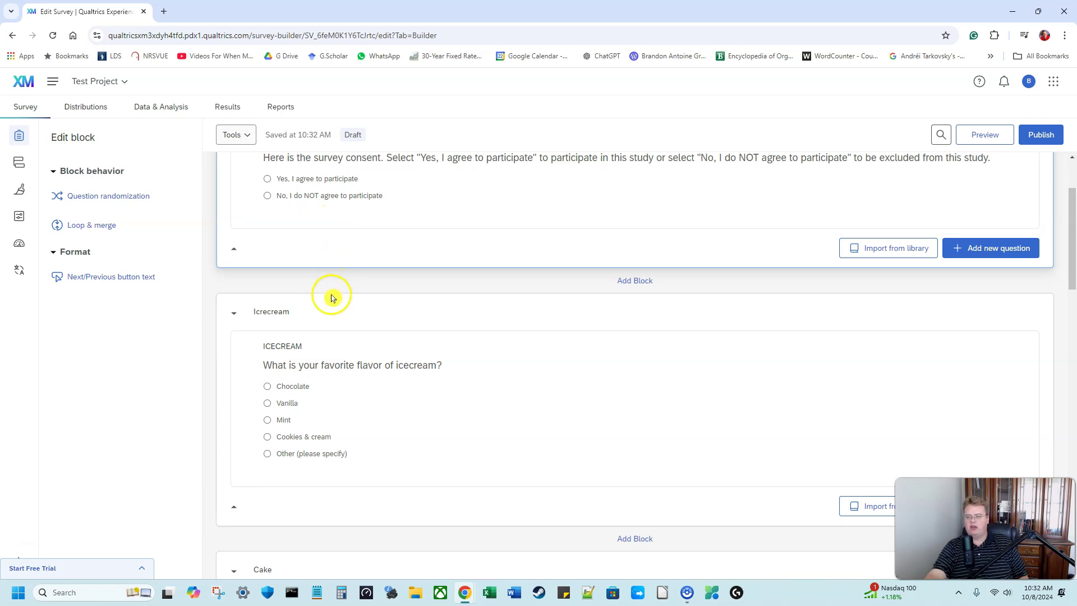
scroll(332, 287, down, 1)
click(331, 261)
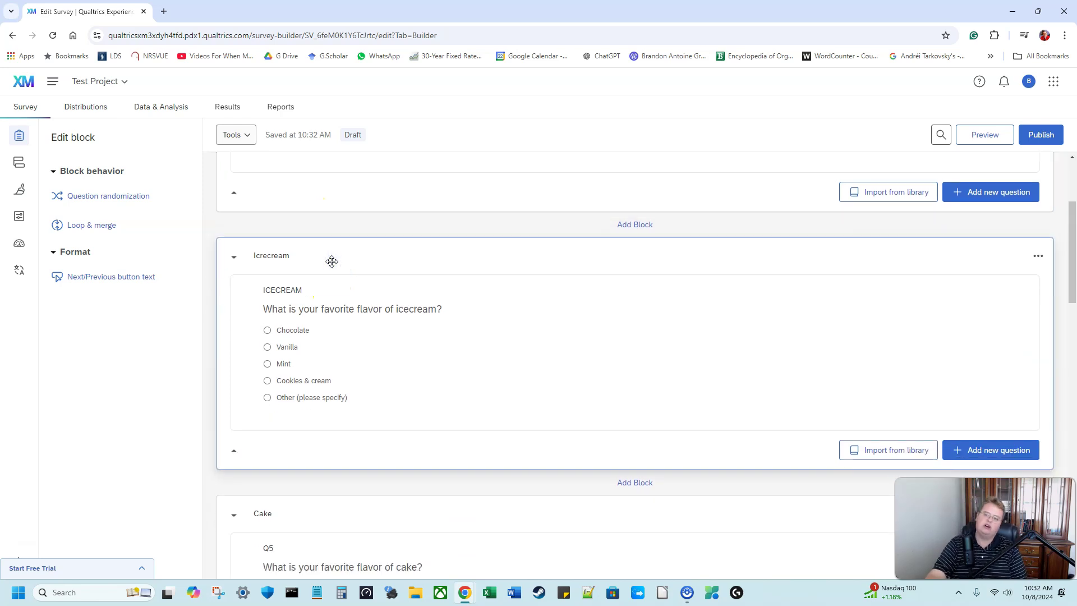
scroll(331, 266, down, 8)
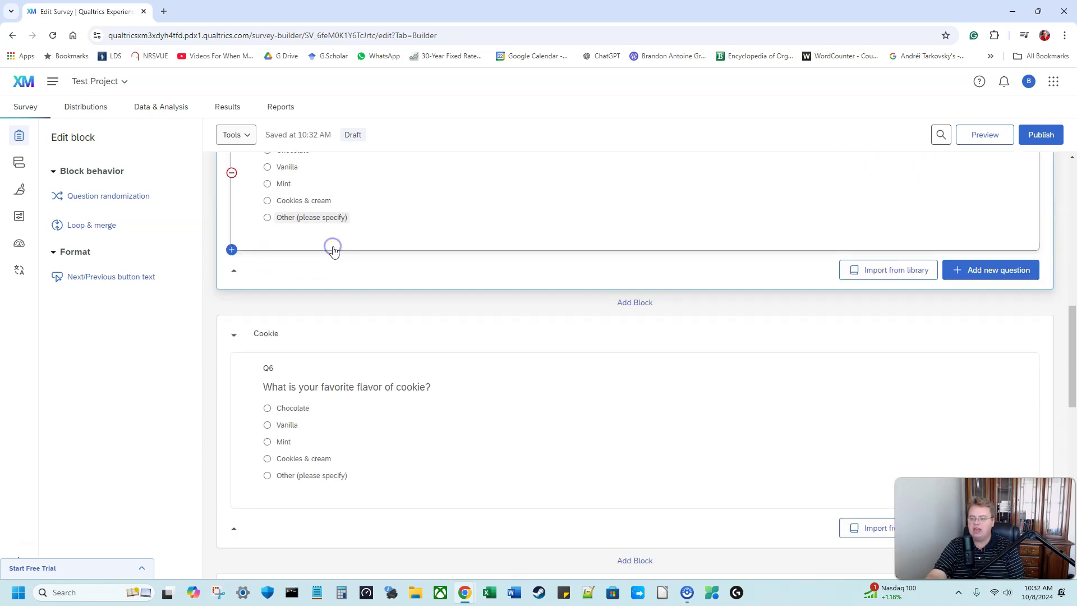
click(357, 324)
scroll(359, 331, down, 3)
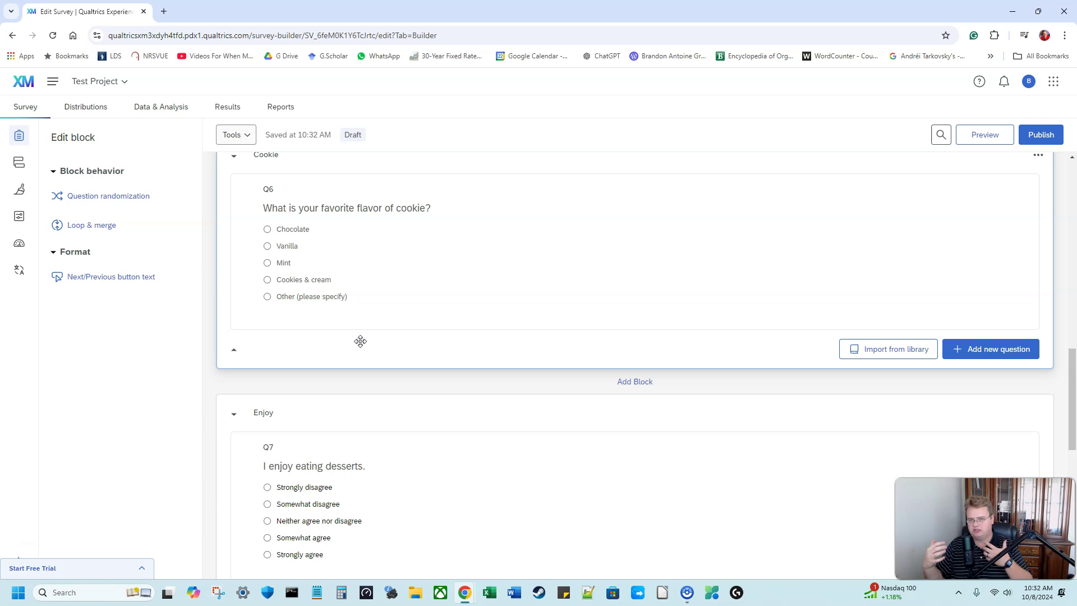
scroll(421, 396, down, 6)
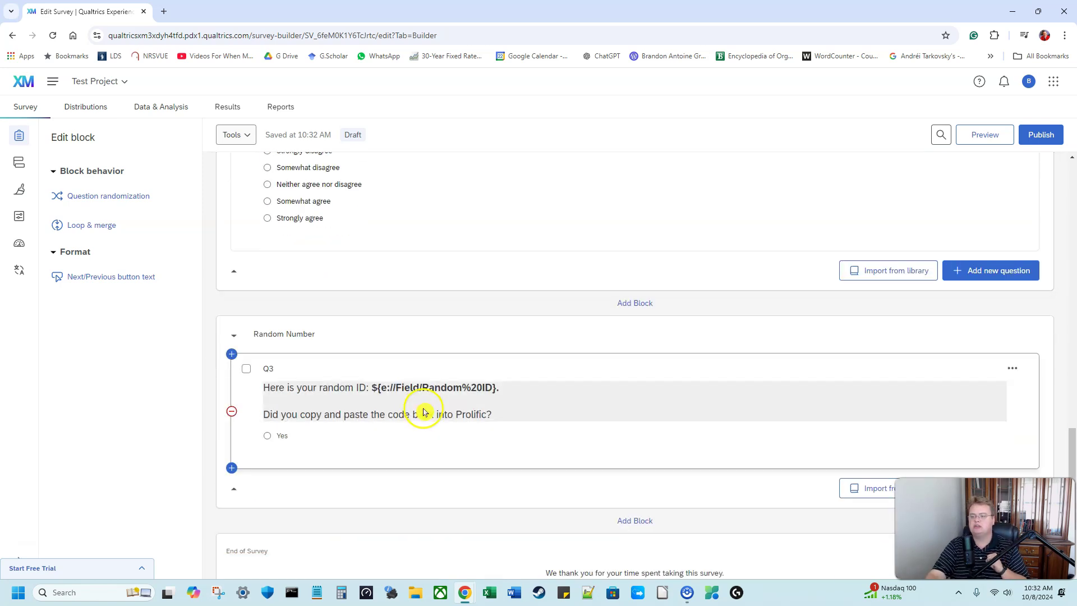
scroll(440, 409, up, 8)
scroll(440, 409, up, 10)
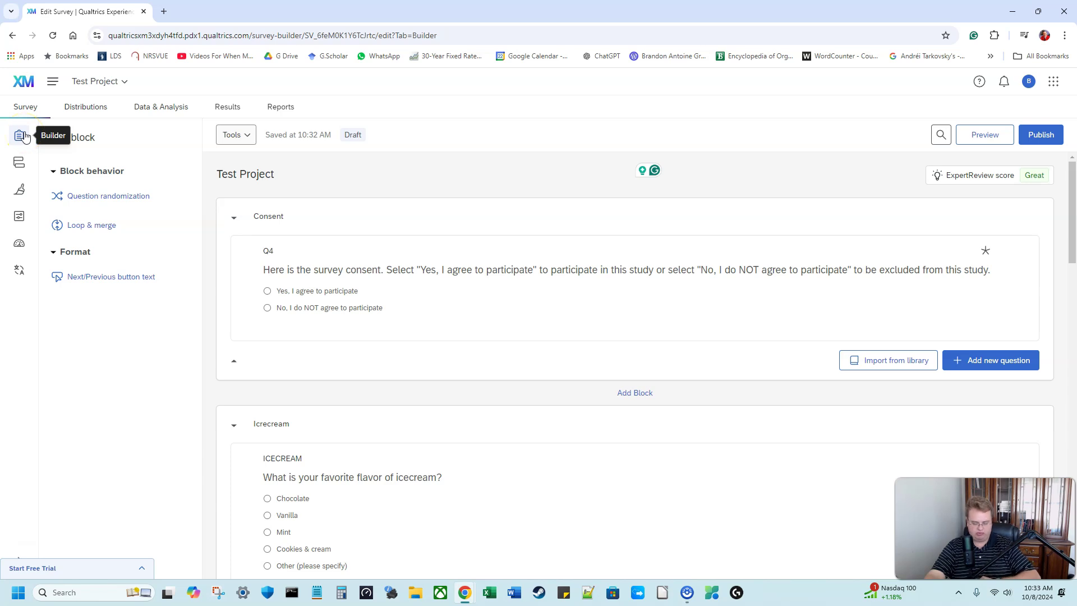
Step: Open the Survey Flow showing the consent branch and every block
click(22, 163)
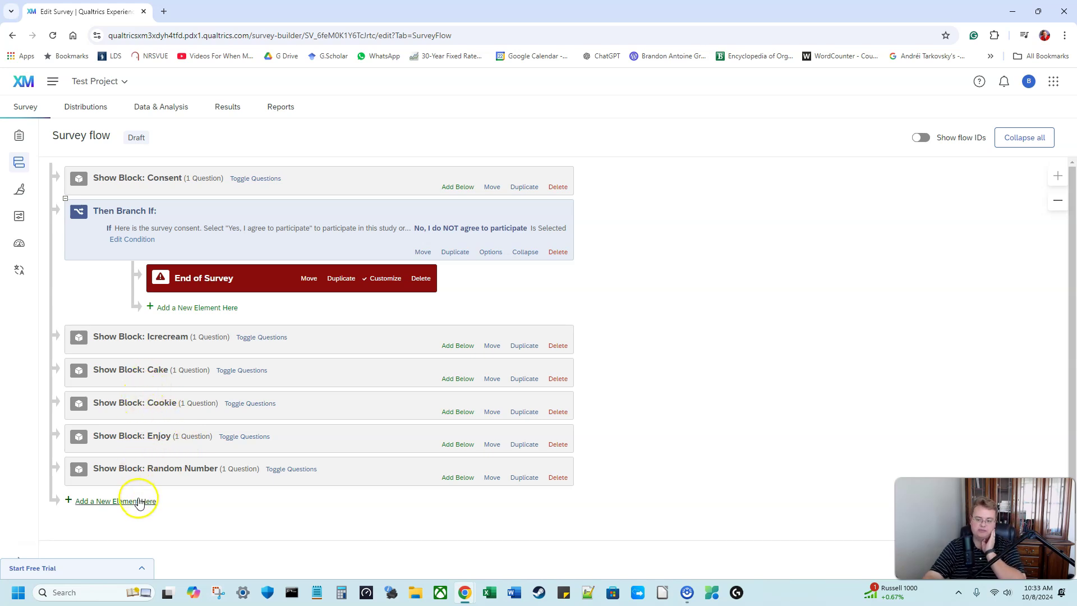
Step: Append a new Randomizer element to the bottom of the survey flow
click(103, 502)
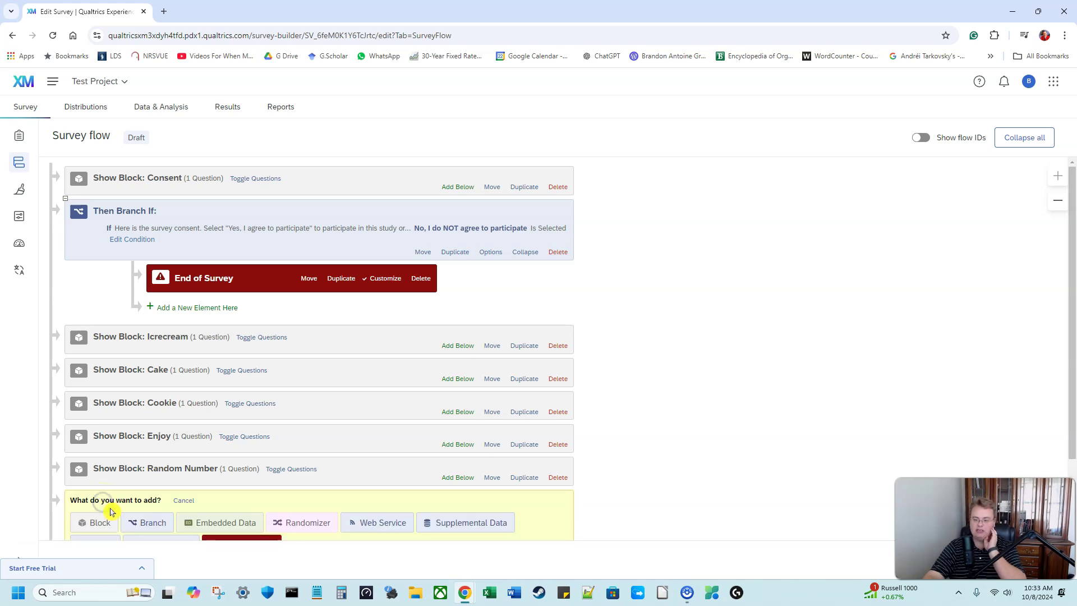
scroll(123, 494, down, 2)
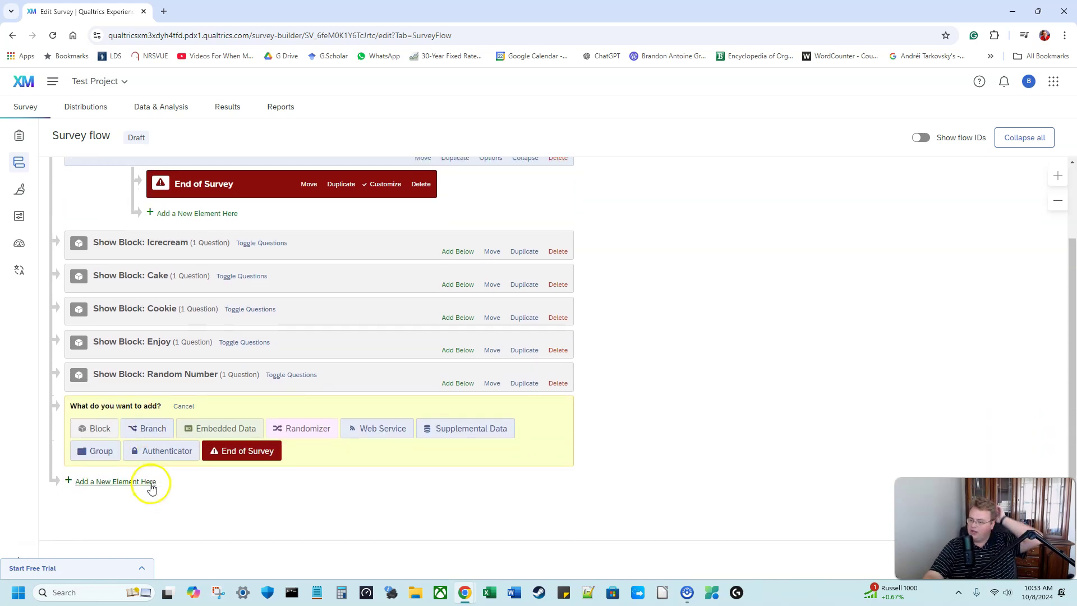
click(303, 429)
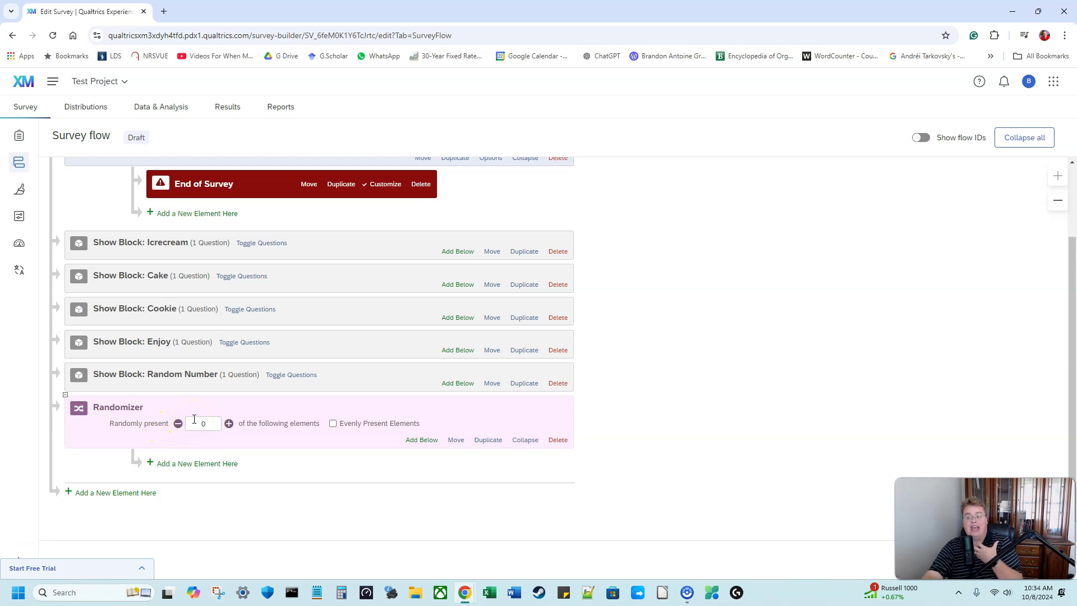
Step: Add the Icecream and Cake blocks as elements inside the Randomizer
click(205, 462)
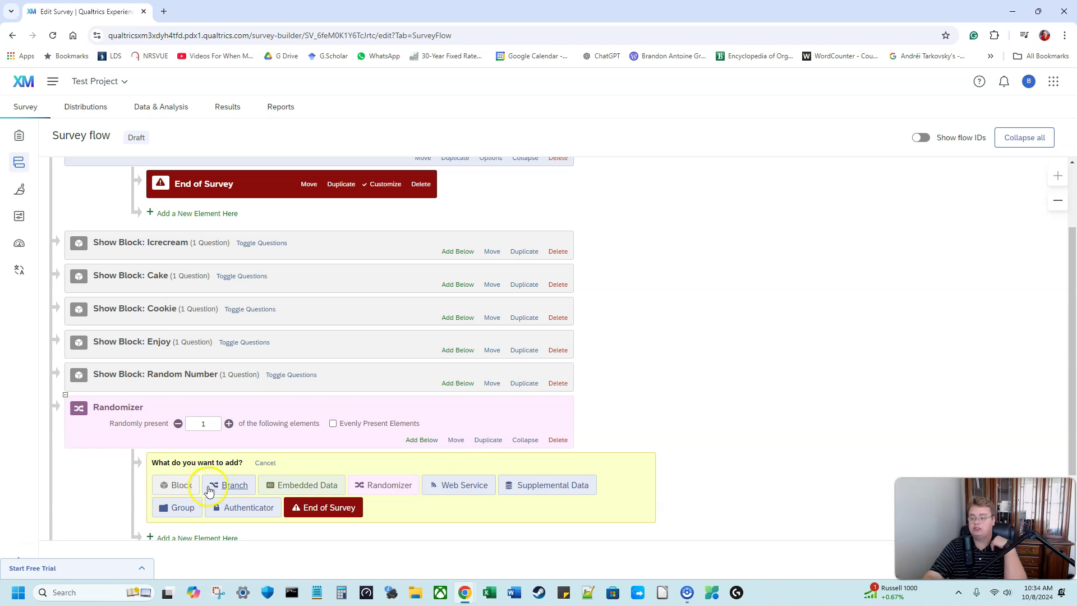
click(186, 486)
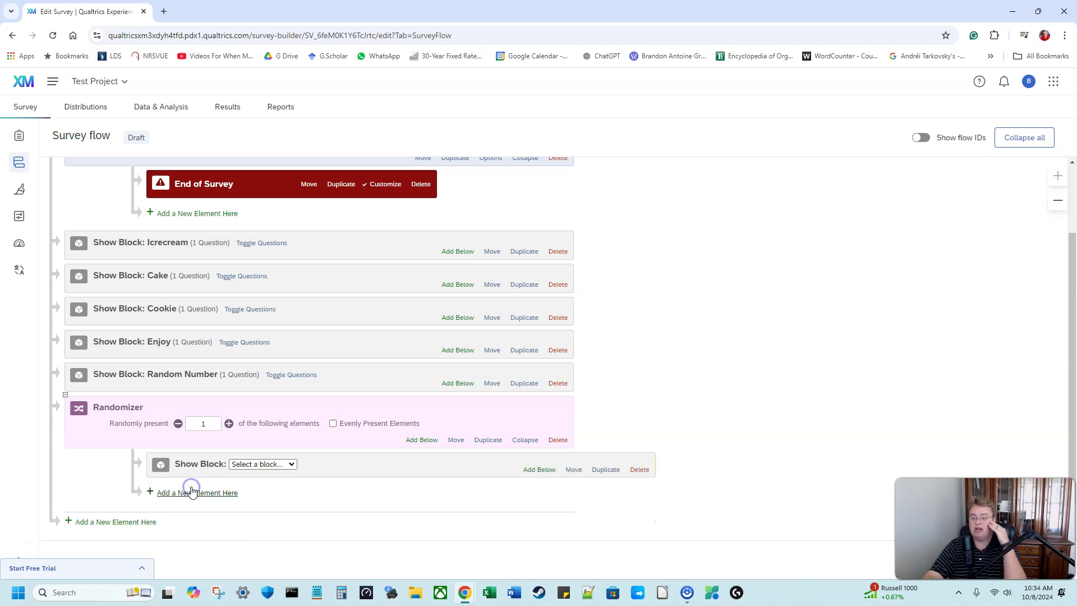
click(250, 465)
click(253, 504)
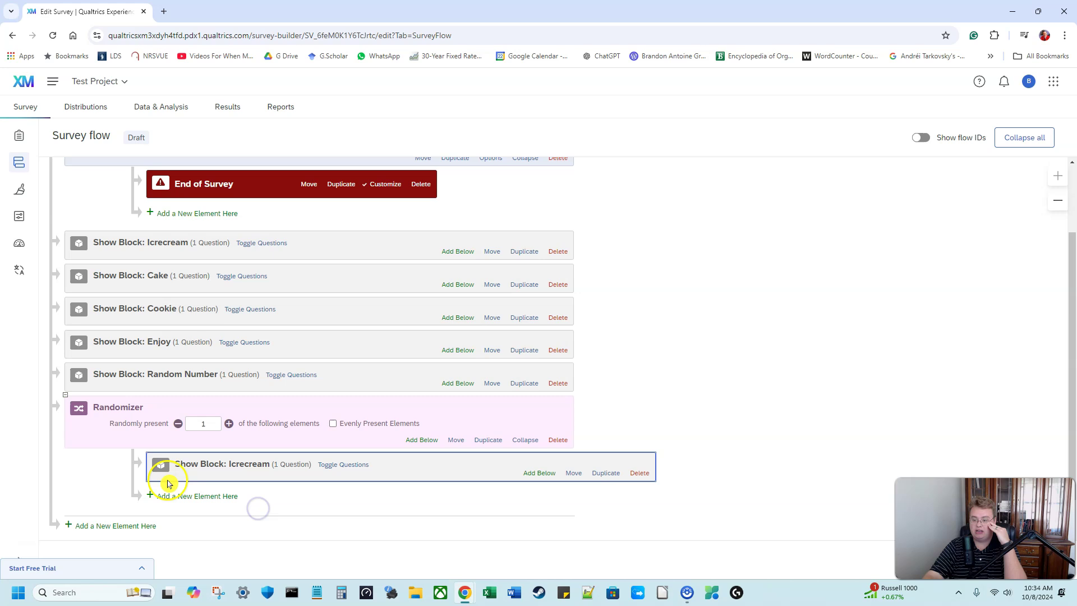
click(178, 493)
scroll(182, 500, down, 2)
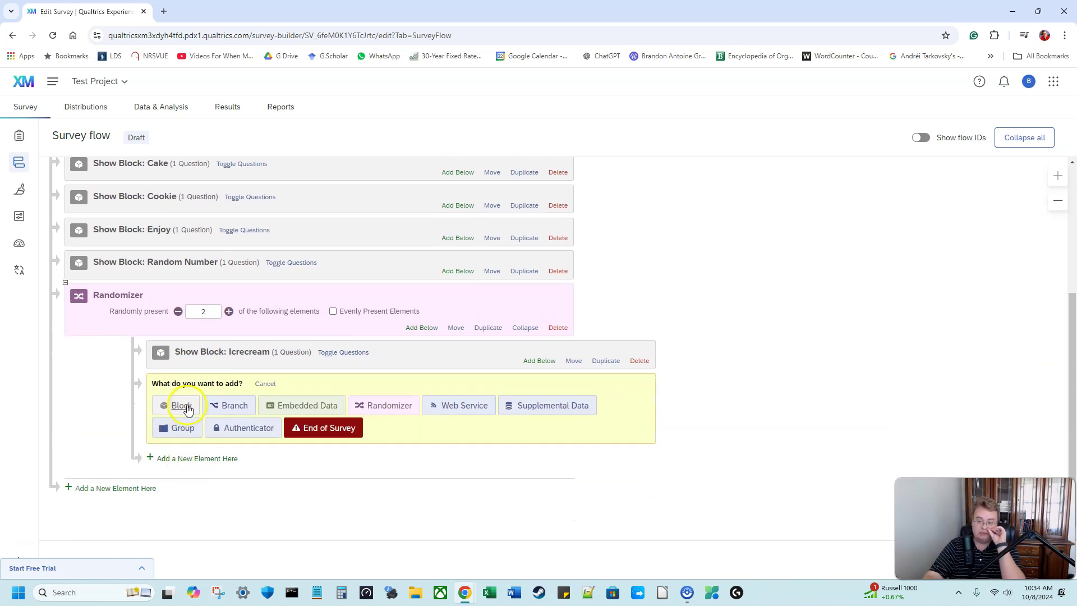
click(187, 406)
click(278, 424)
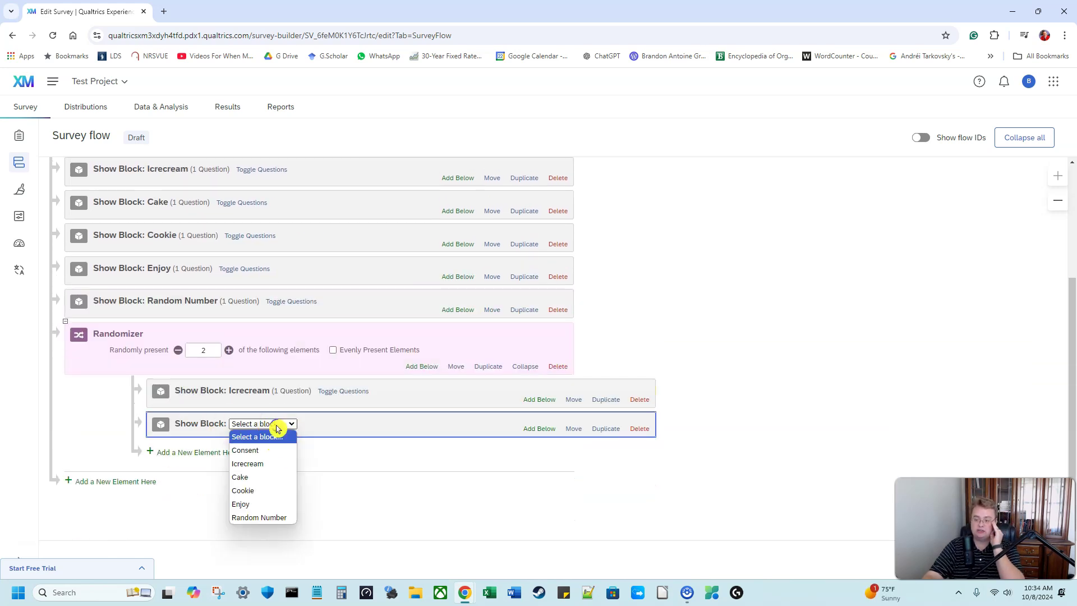
click(276, 482)
Step: Add the Cookie block as the third element inside the Randomizer
click(185, 454)
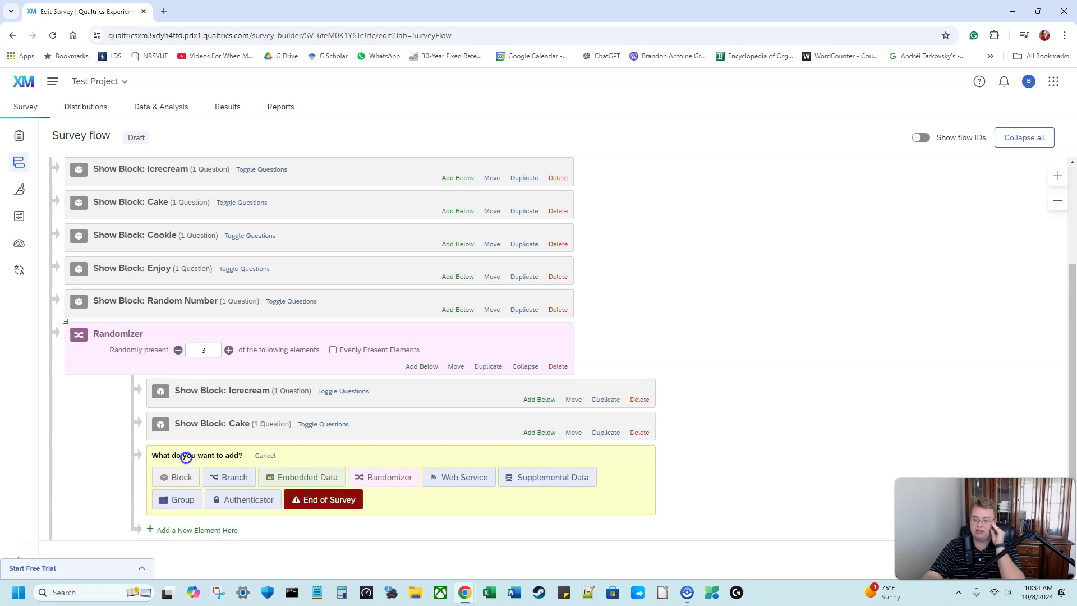
click(182, 477)
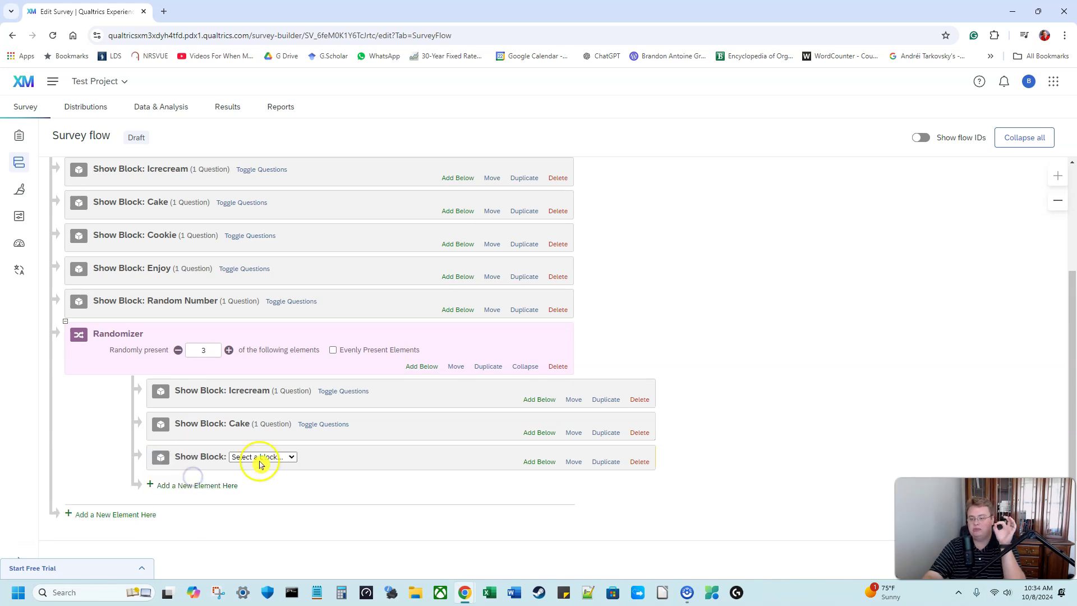
click(261, 456)
click(256, 524)
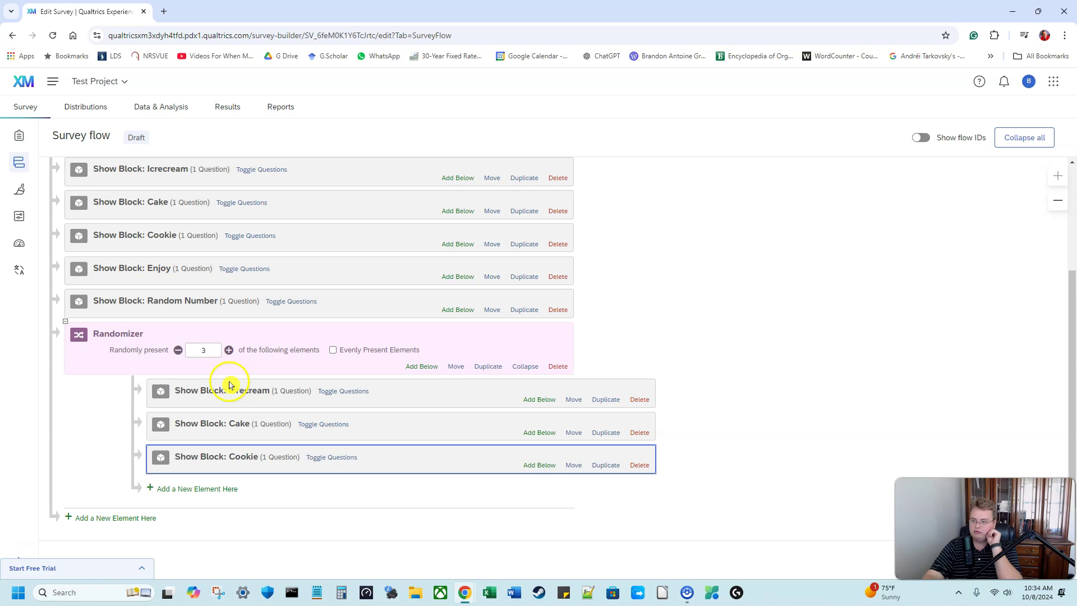
Step: Delete the standalone Icecream, Cake and Cookie blocks from the flow, confirming each removal
scroll(267, 403, up, 1)
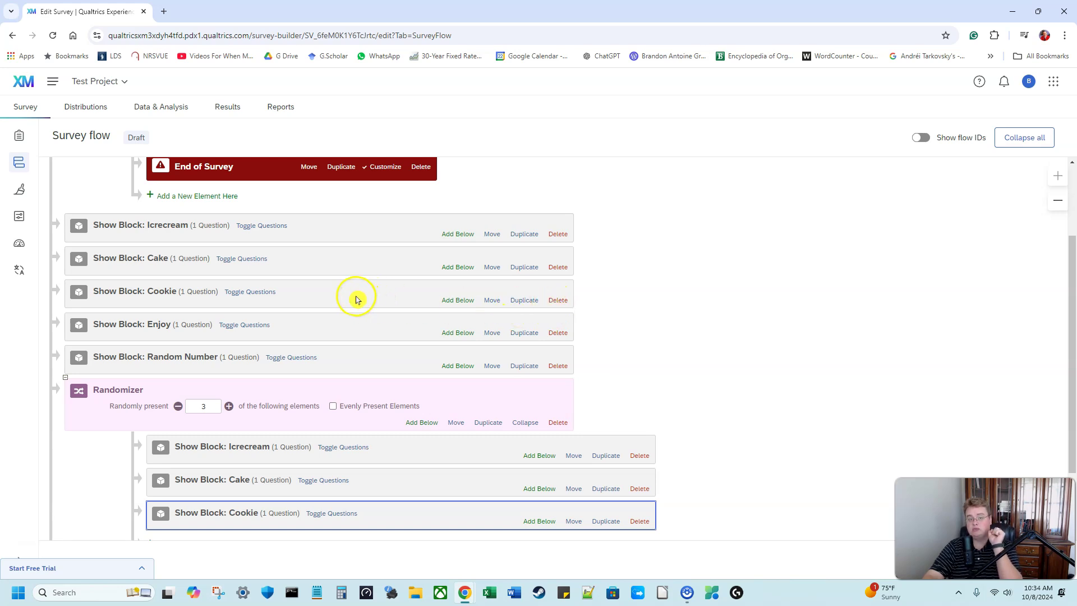
click(563, 234)
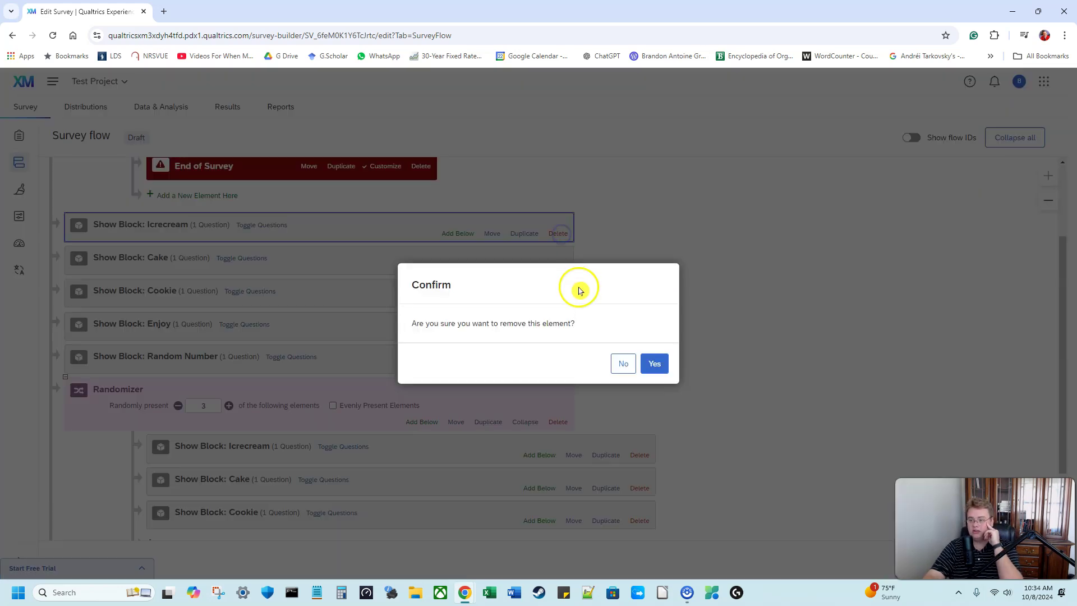
click(646, 361)
click(560, 234)
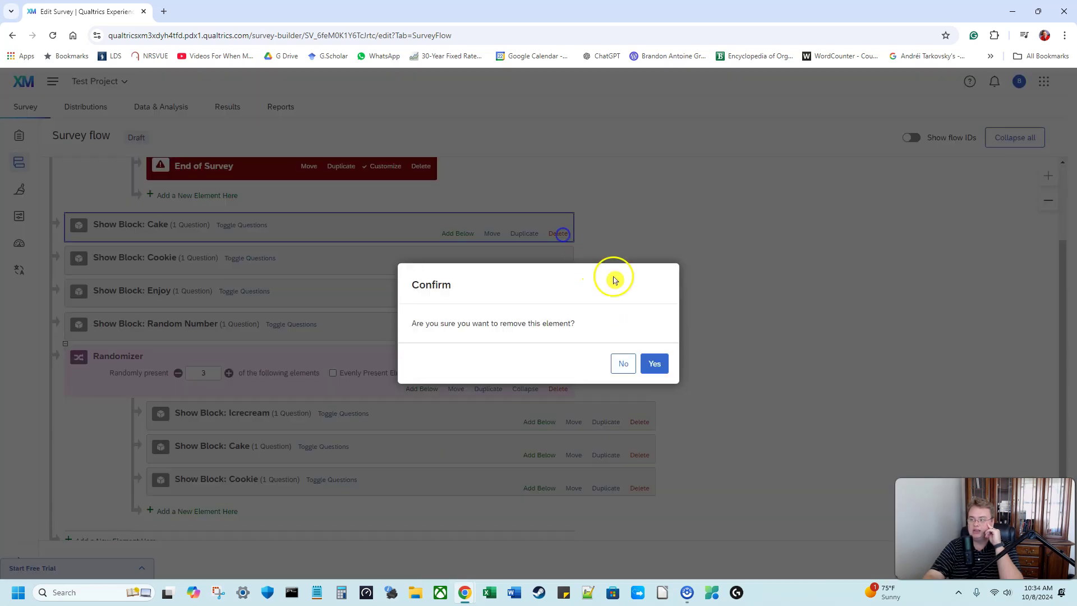
click(665, 365)
click(558, 233)
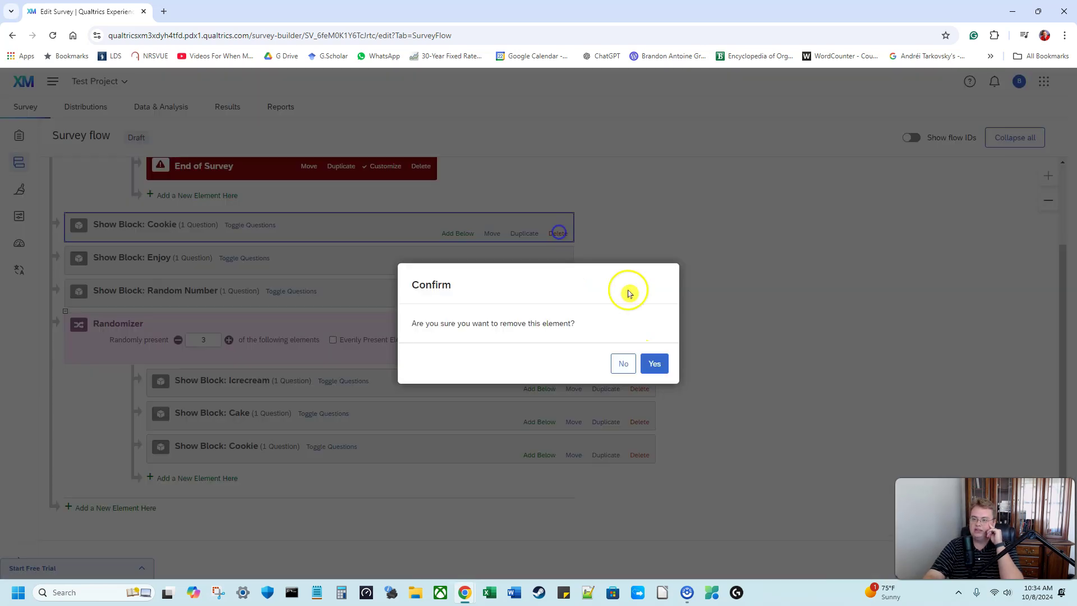
click(664, 365)
scroll(161, 389, up, 2)
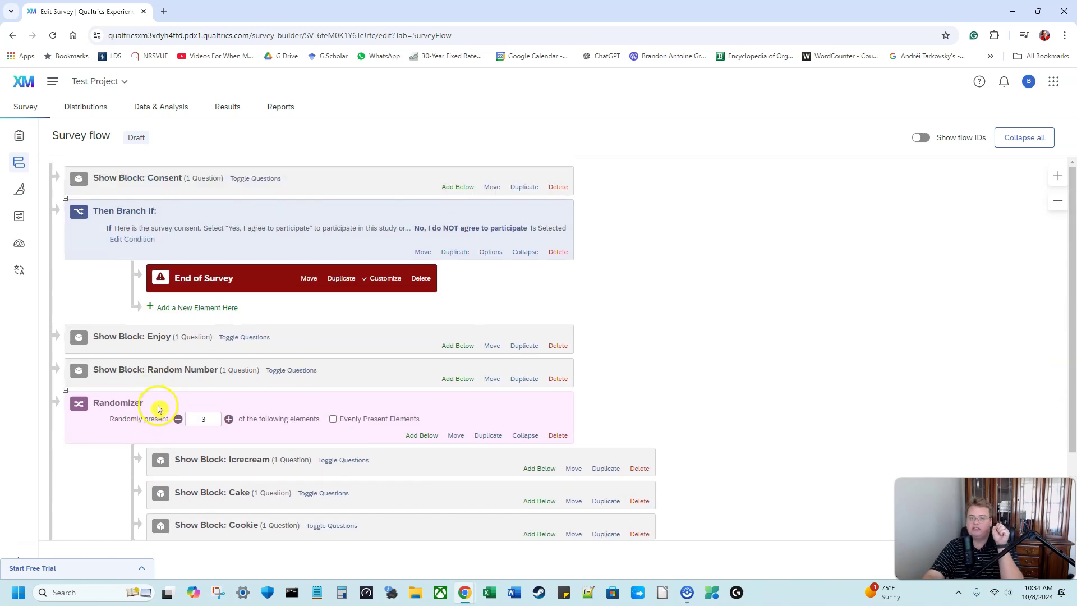
Step: Drag the Randomizer up so it follows the consent branch, above the Enjoy block
drag(454, 436, 356, 322)
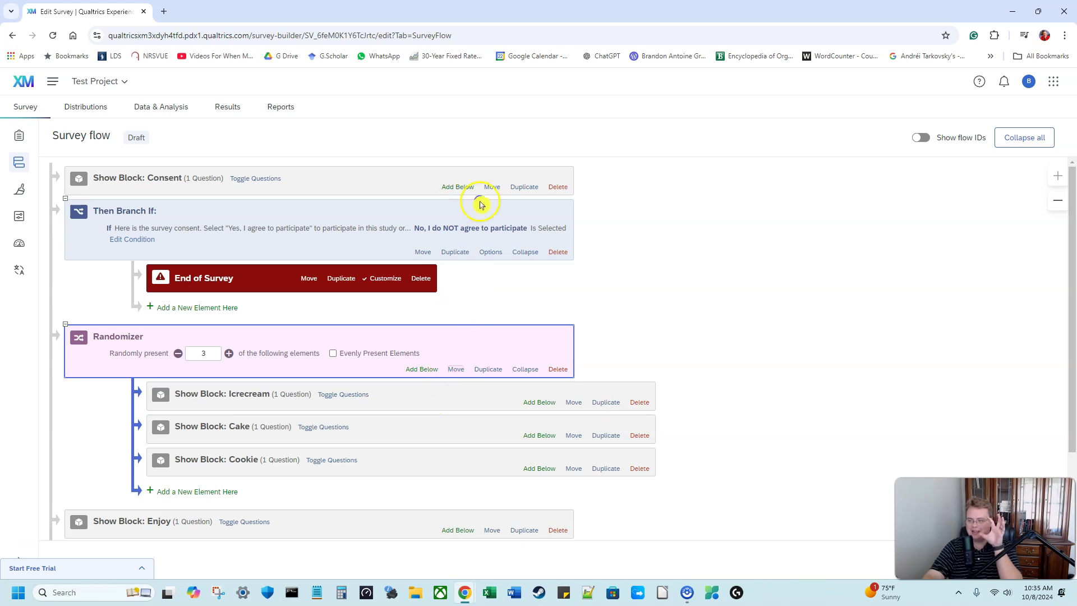
drag(453, 366, 551, 358)
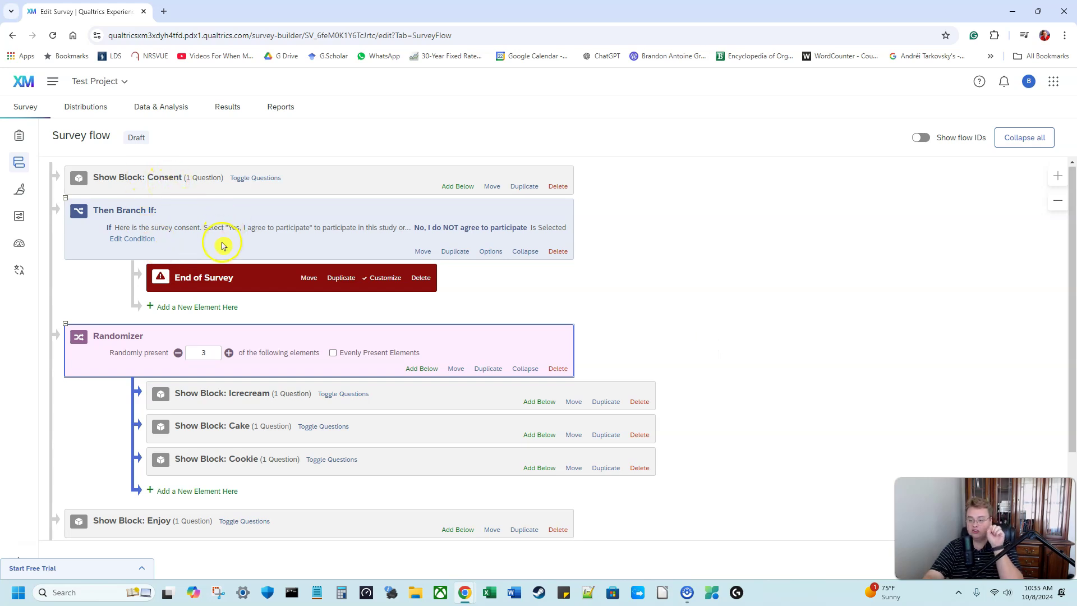
scroll(199, 349, down, 1)
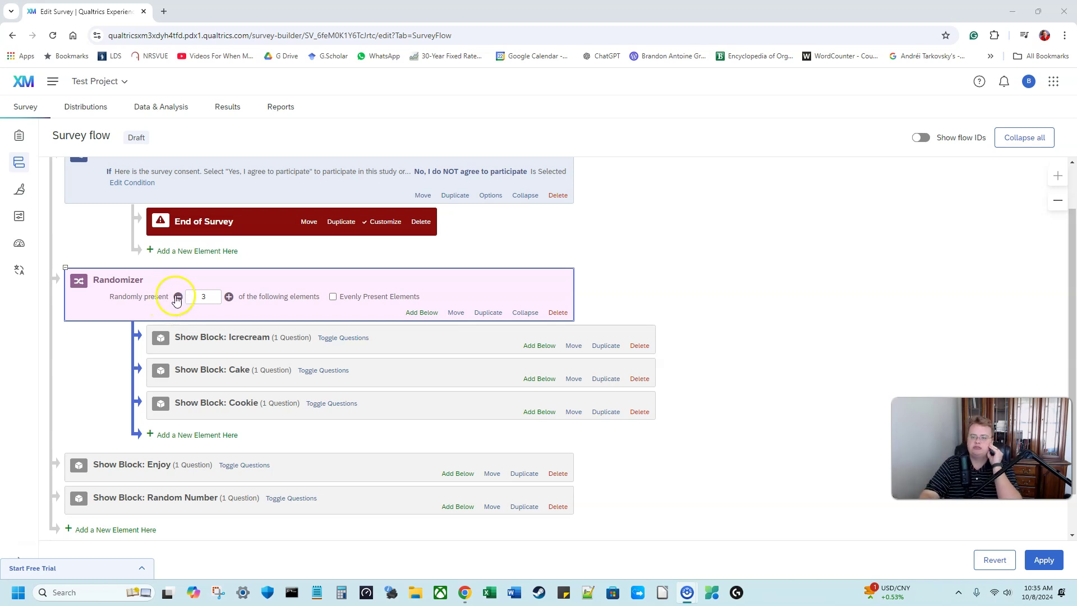
Step: Set the Randomizer to present 1 element, evenly balanced, and apply the flow changes
click(178, 297)
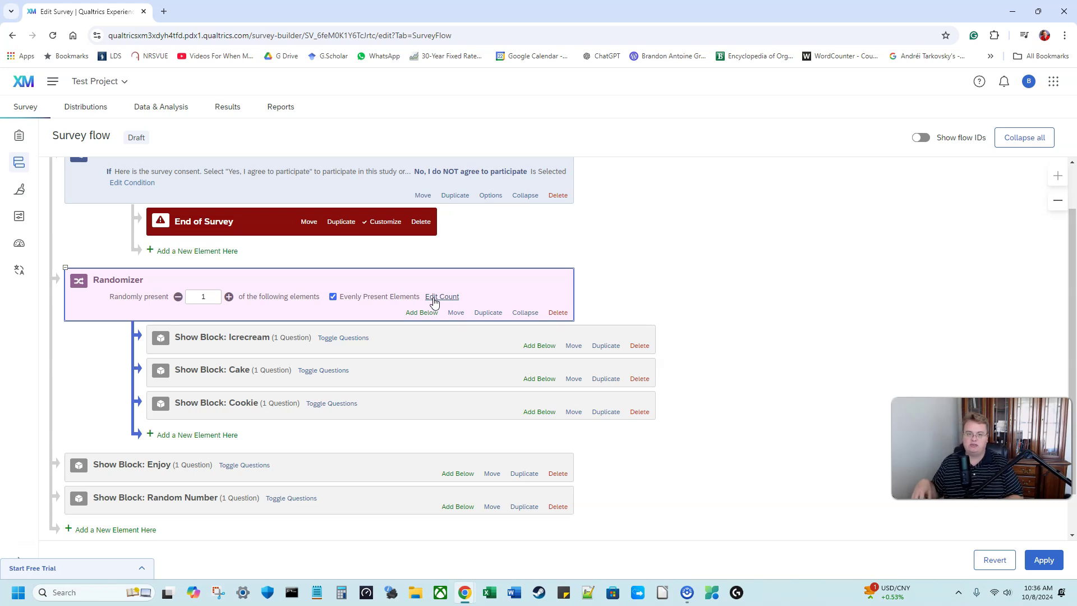
click(434, 298)
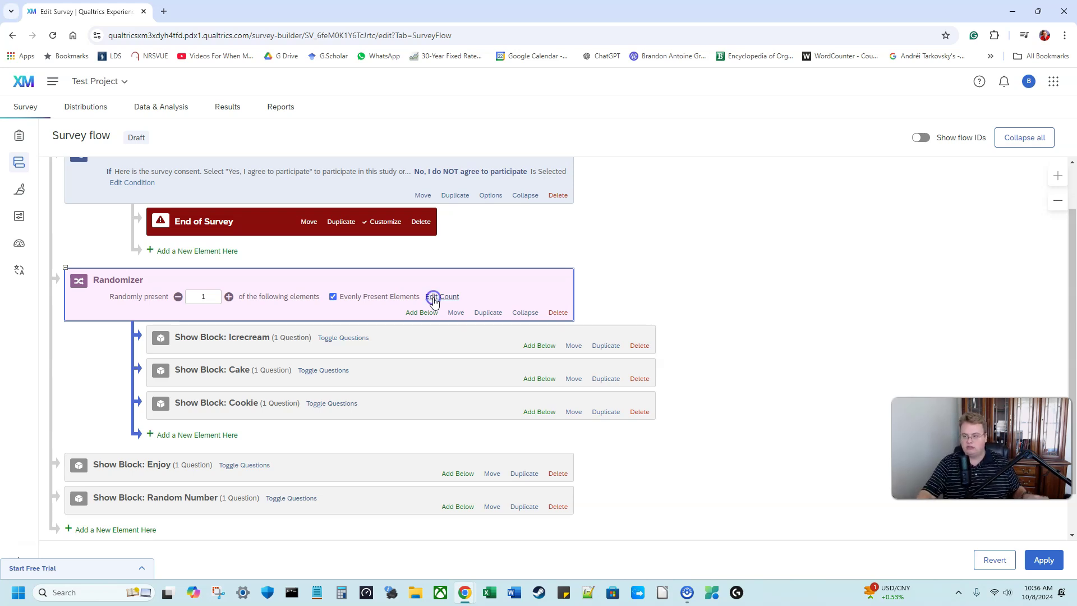
click(623, 381)
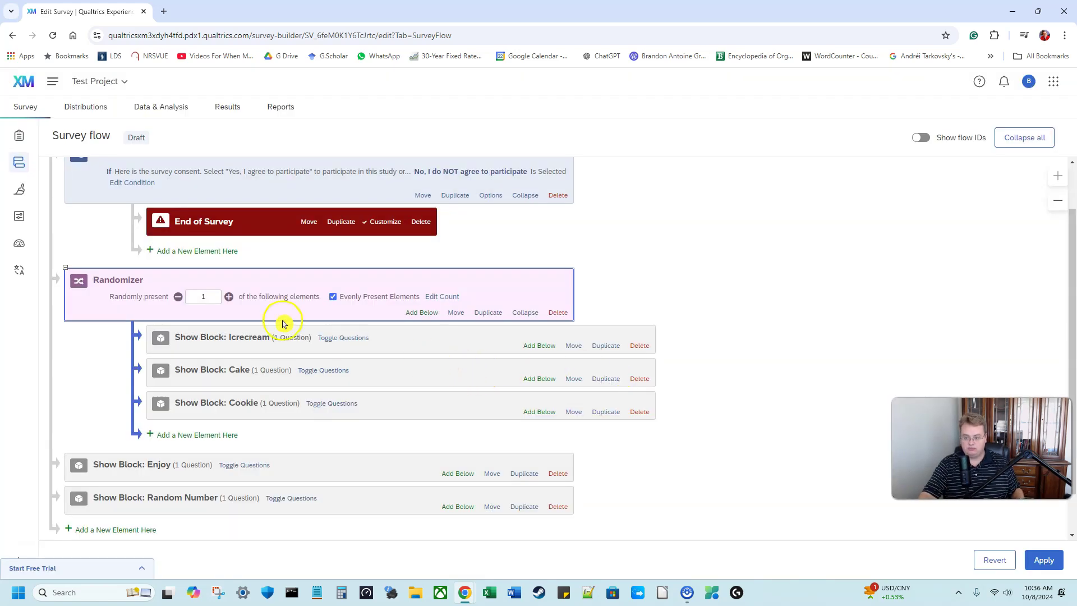
click(1045, 560)
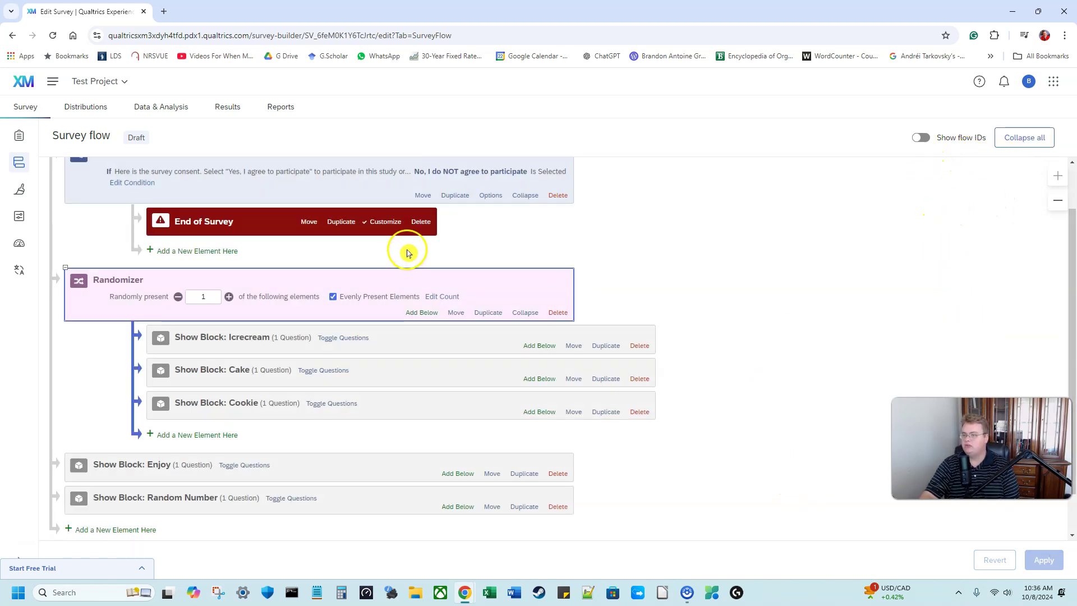
Step: Preview the survey, agree to consent, and answer Chocolate on the icecream question
click(19, 136)
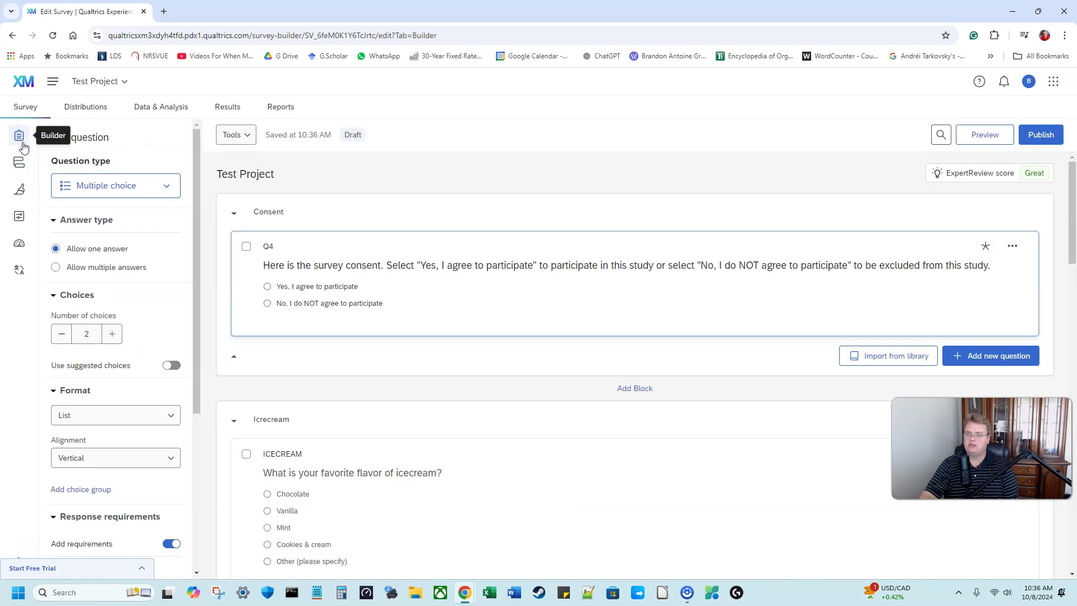
click(969, 134)
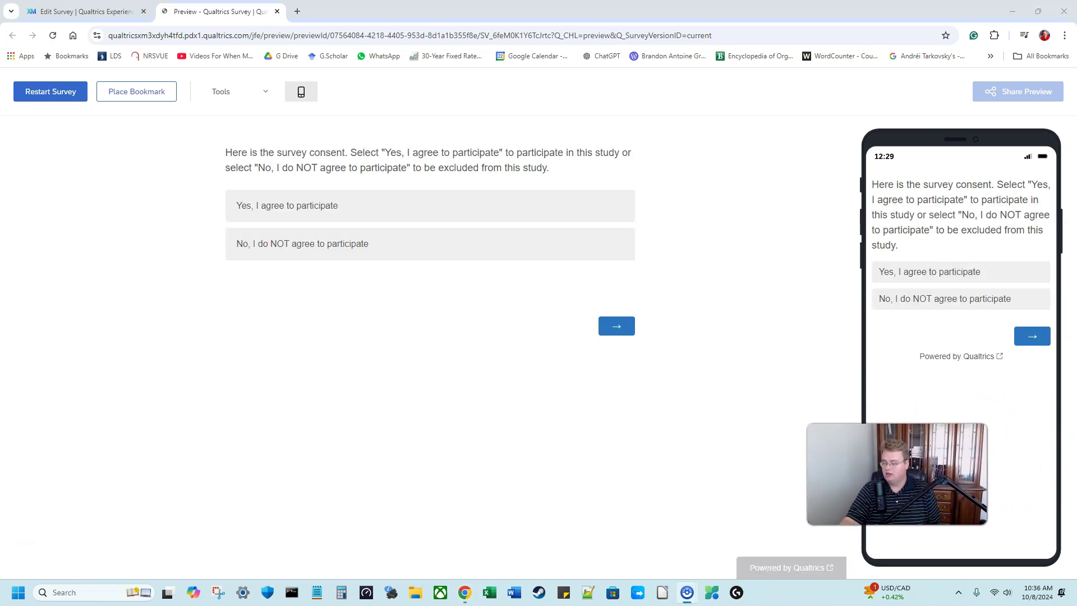
click(505, 205)
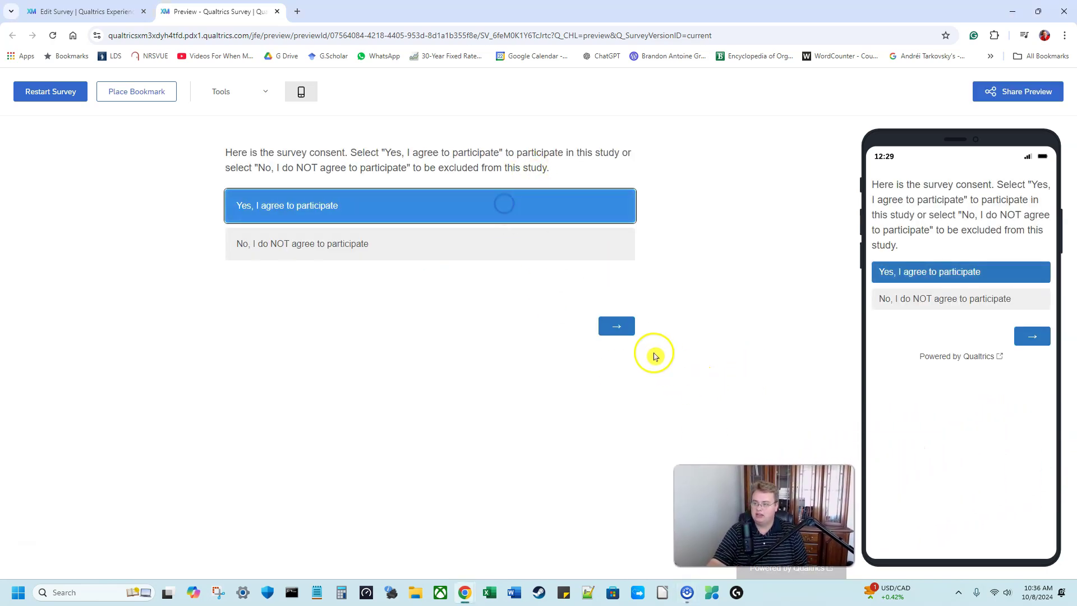
click(606, 321)
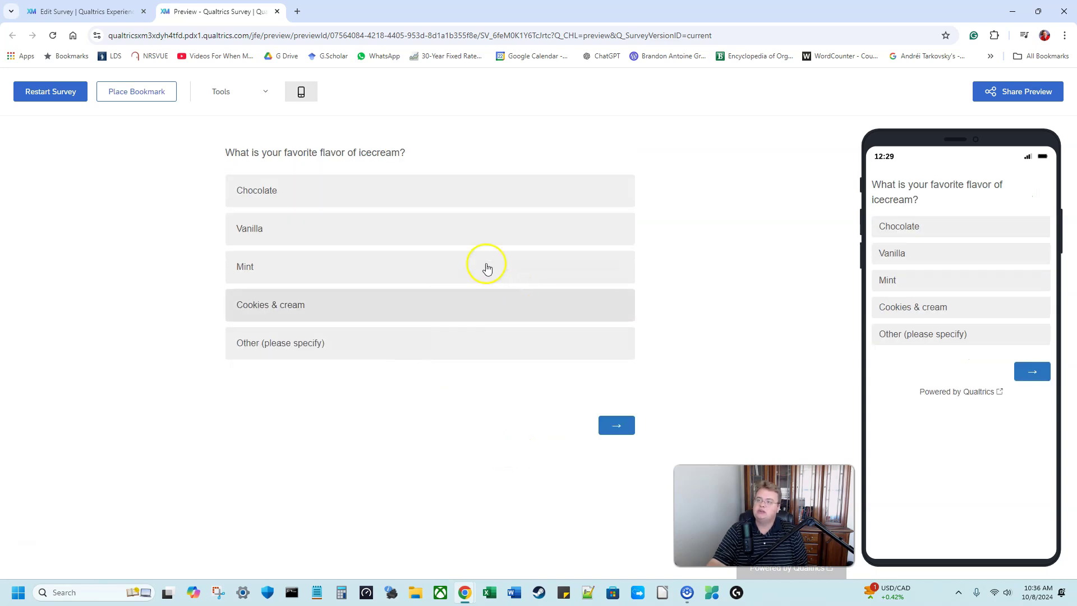
click(364, 195)
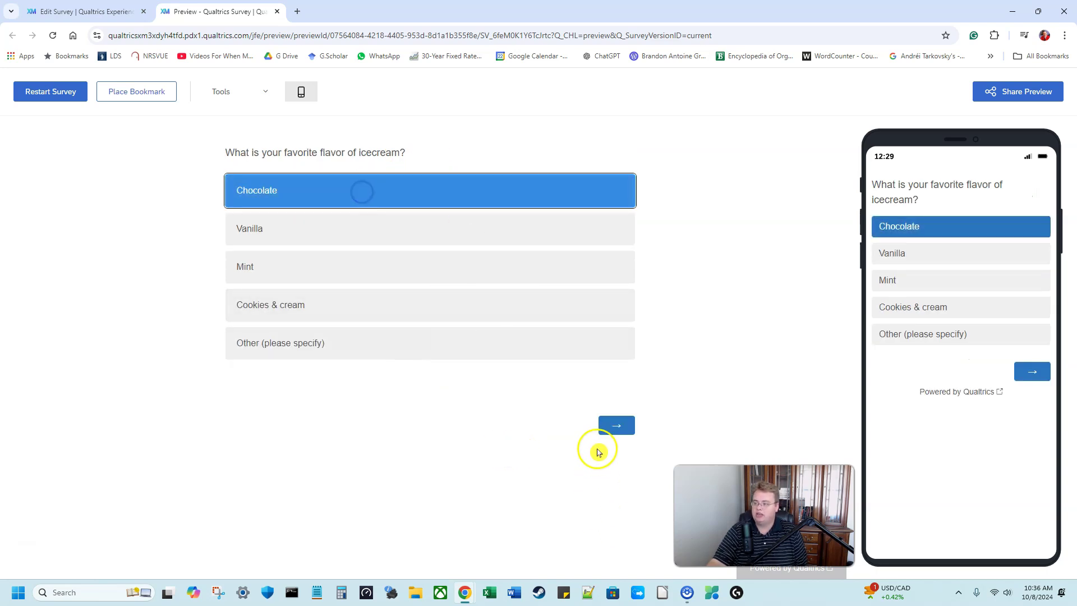
click(615, 425)
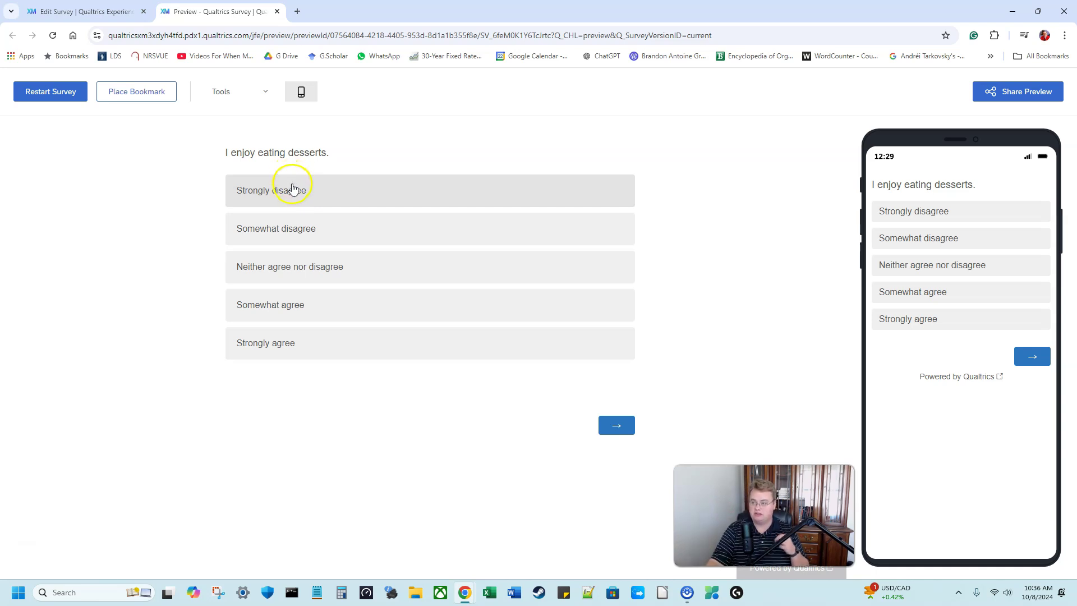
Step: Restart the preview, agree again, and answer Chocolate on the cake question
click(43, 99)
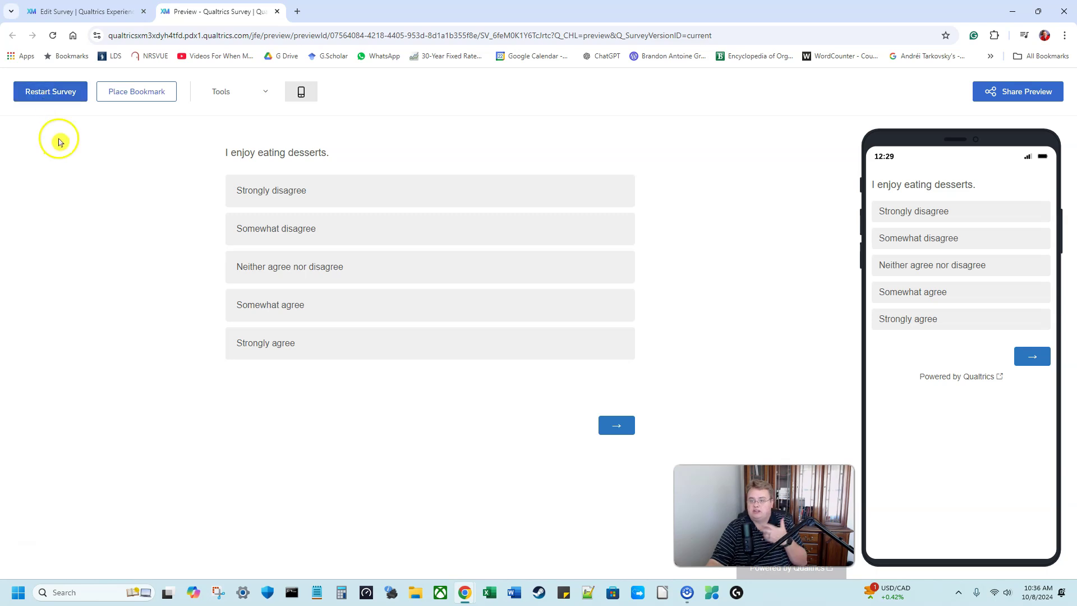
click(371, 198)
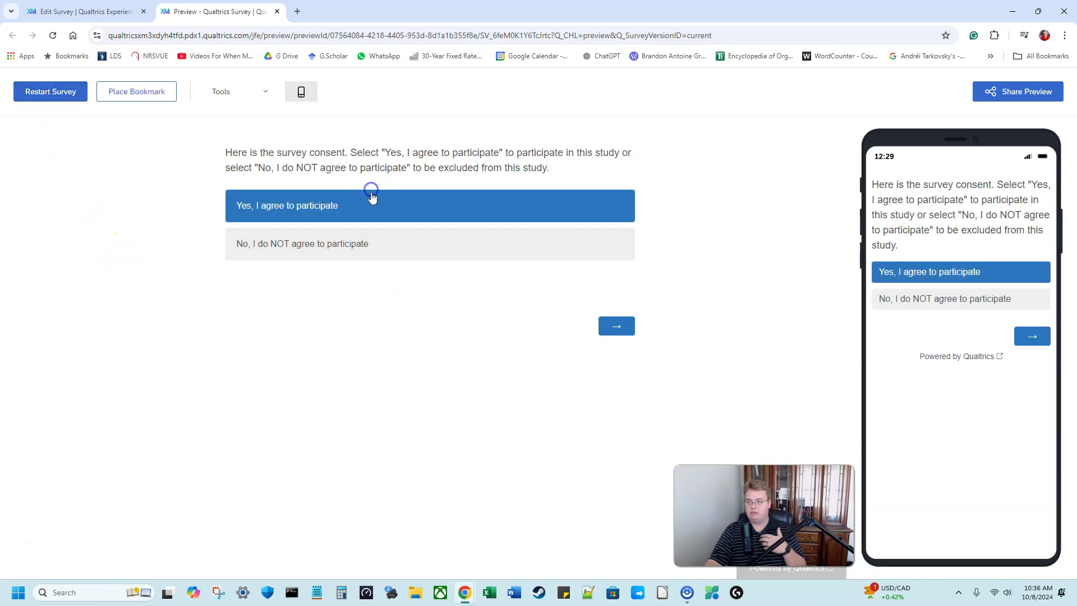
click(628, 326)
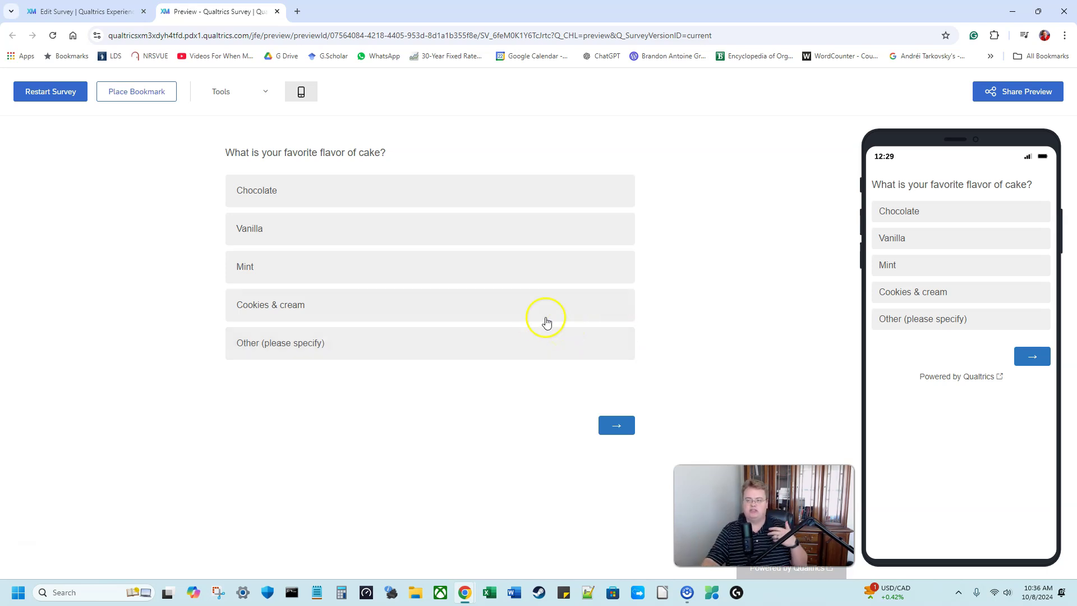
click(493, 202)
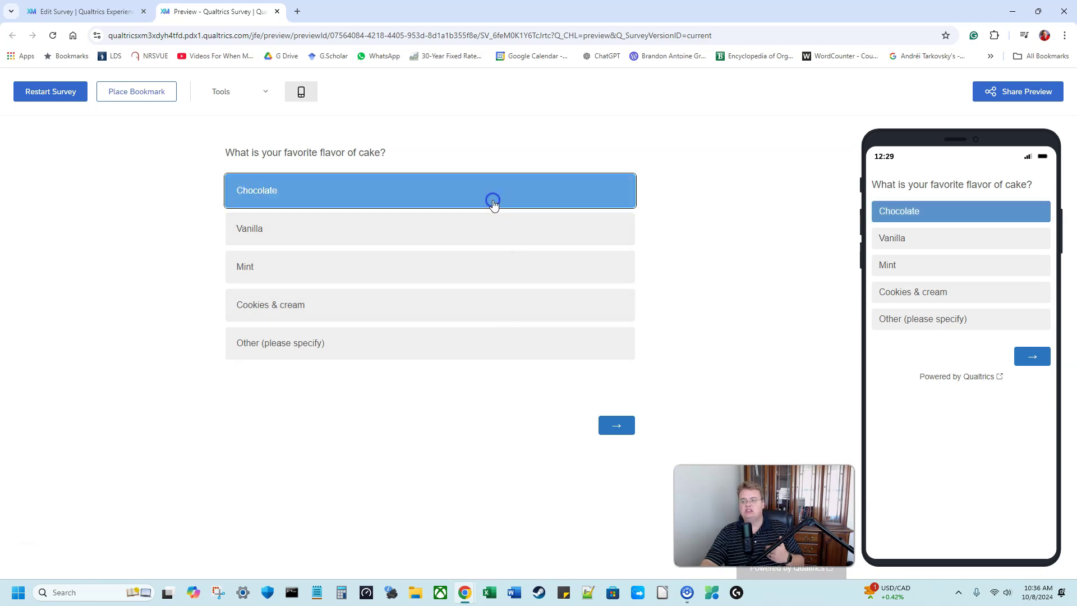
click(615, 428)
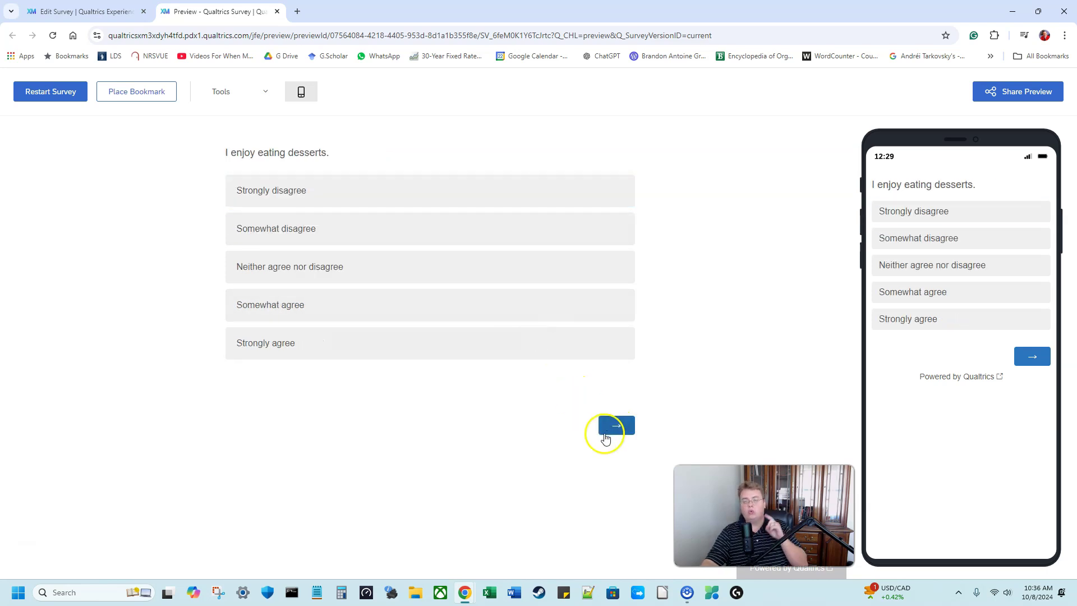
Step: Close the preview, verify the Randomizer presents 1 block, reapply the flow, and return to Builder
middle_click(207, 11)
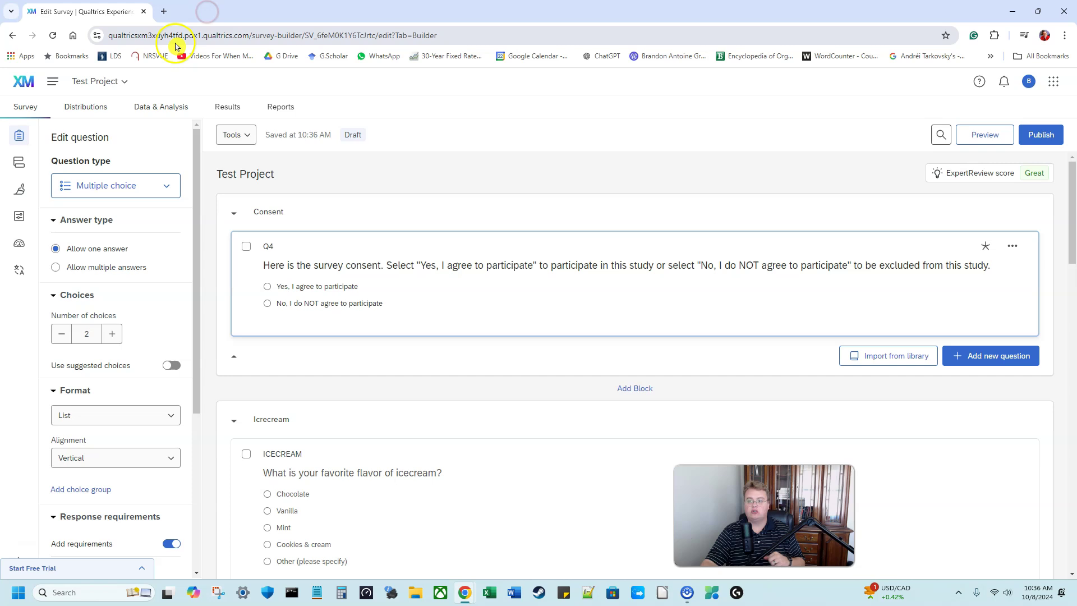
click(20, 166)
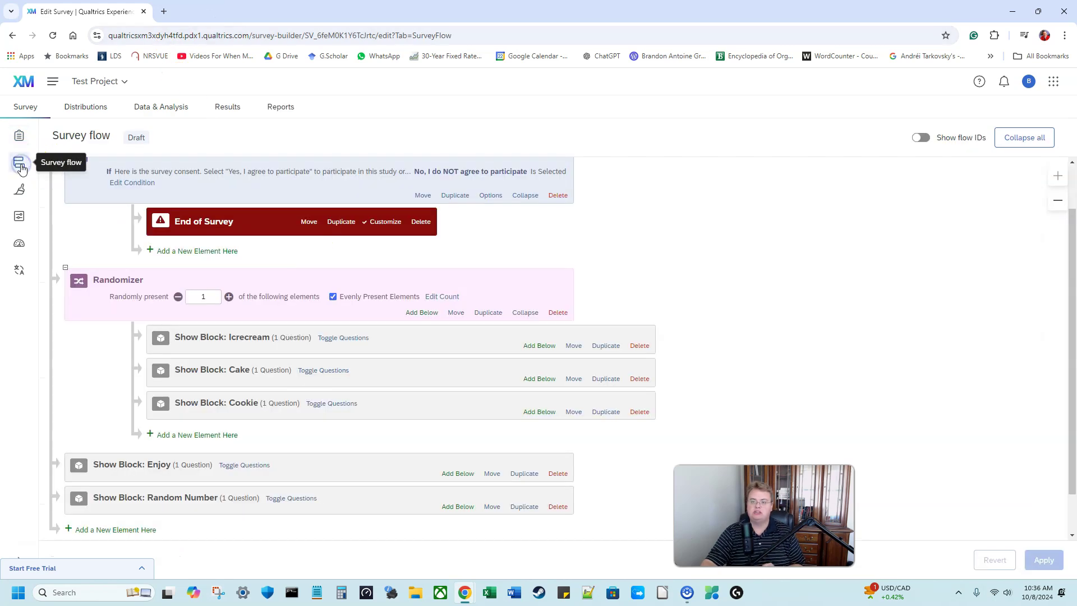
drag(200, 296, 223, 300)
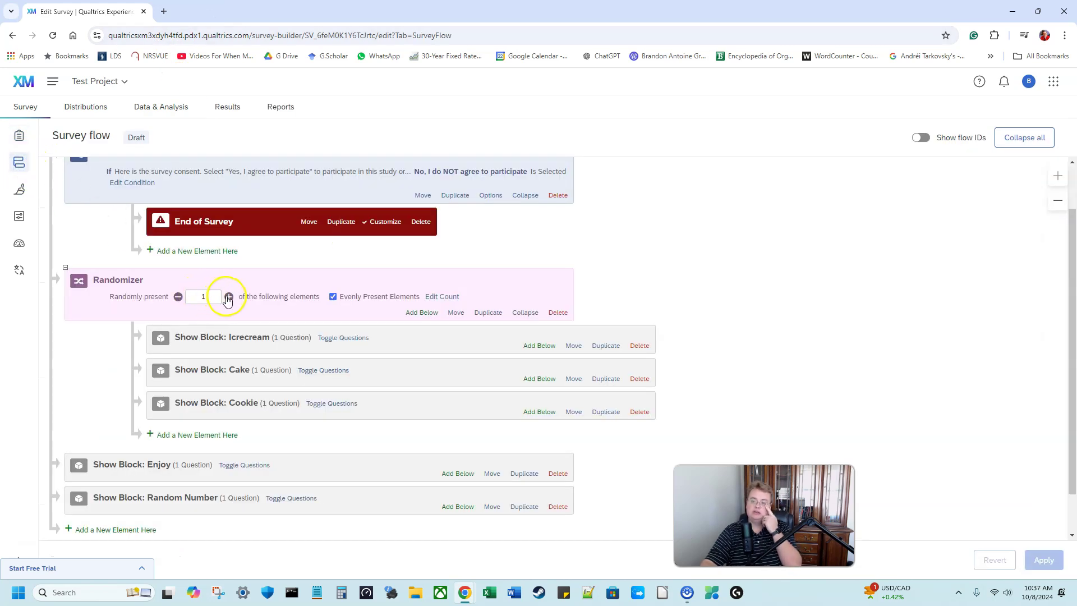
click(228, 298)
click(227, 299)
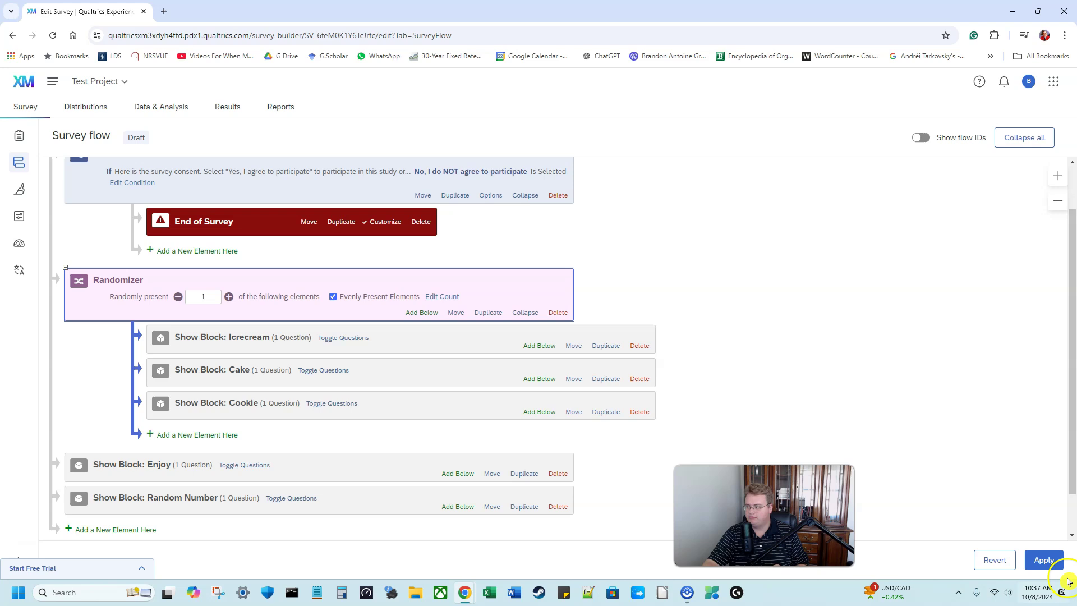
click(1046, 563)
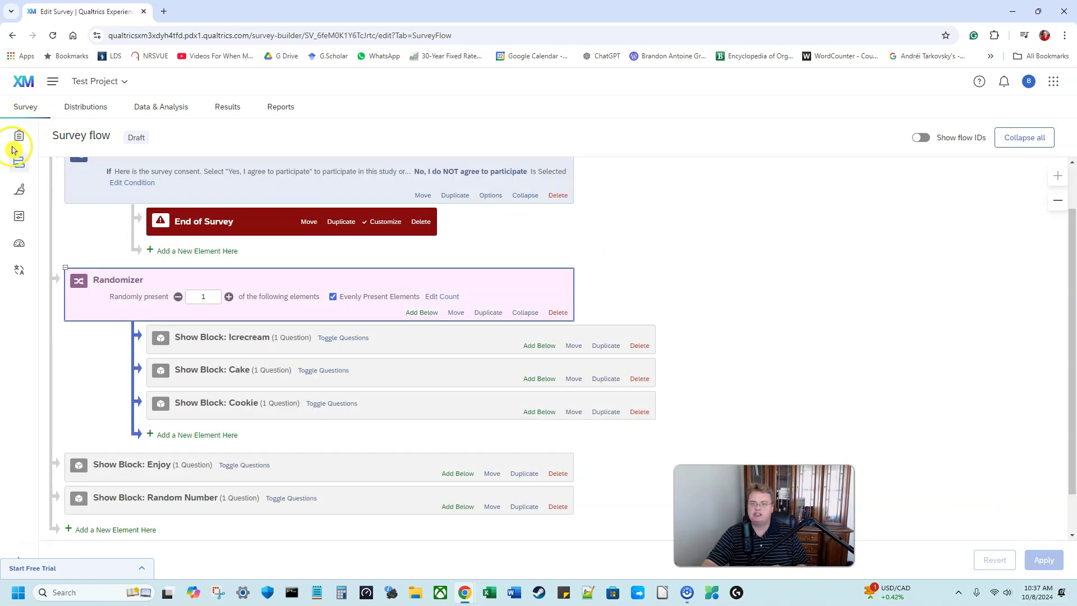
click(17, 135)
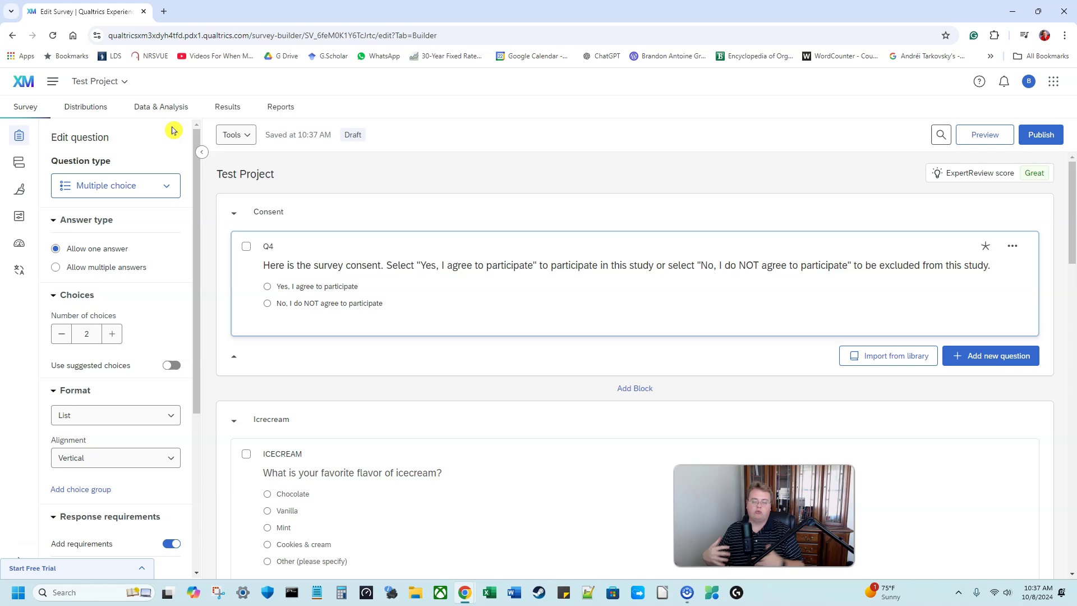
Step: Publish the survey, copy its anonymous link, and open a new incognito window
click(1039, 137)
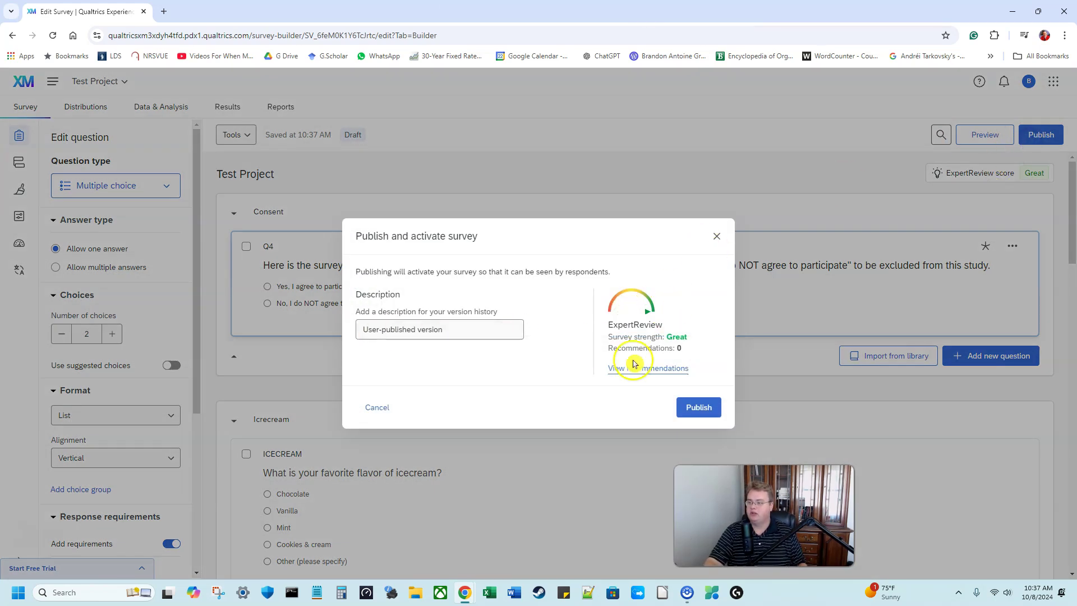
click(684, 407)
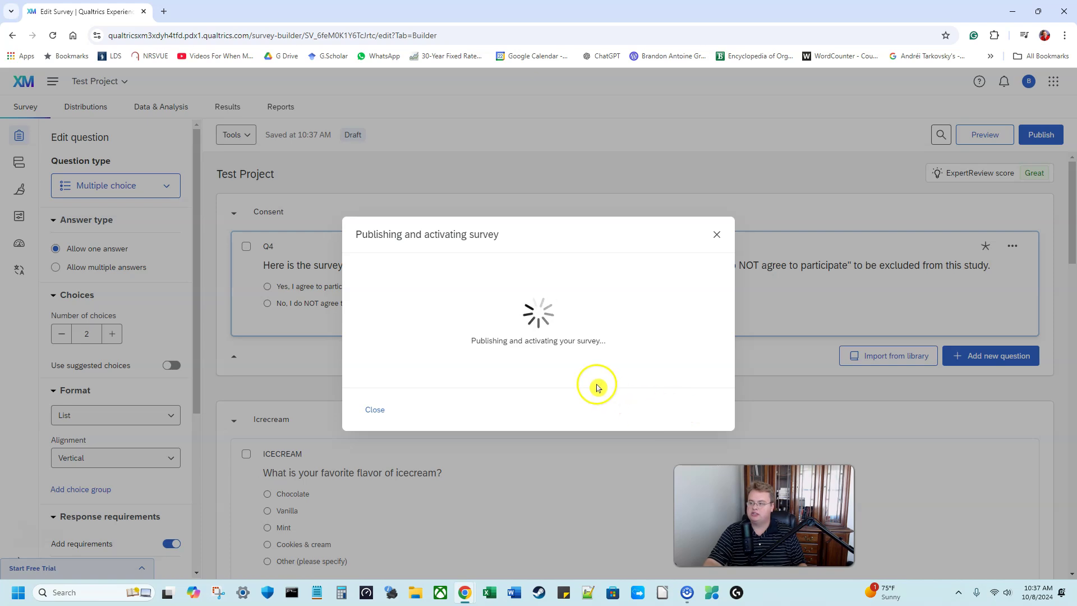
click(390, 341)
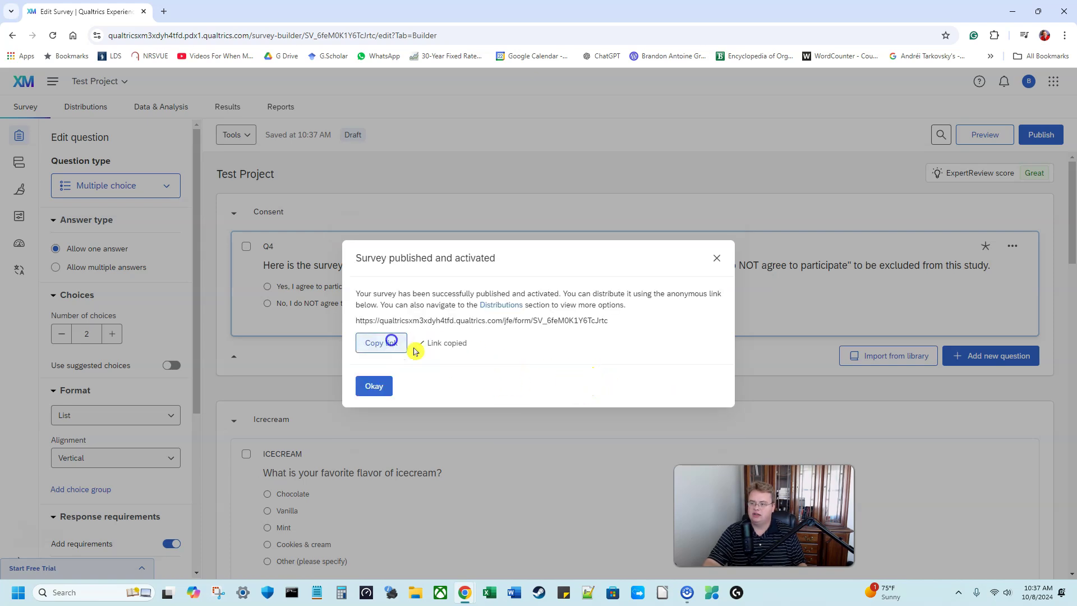
key(ctrl+shift+n)
Step: Submit a first test response from the pasted link: consent, Chocolate cookie, Strongly agree, Yes
key(ctrl+v)
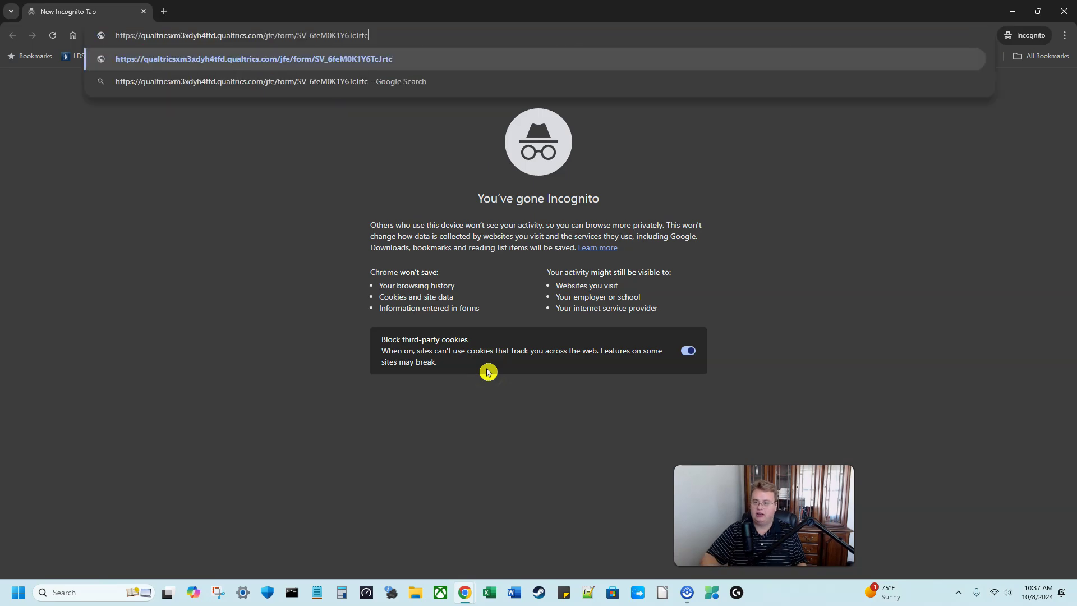
key(Return)
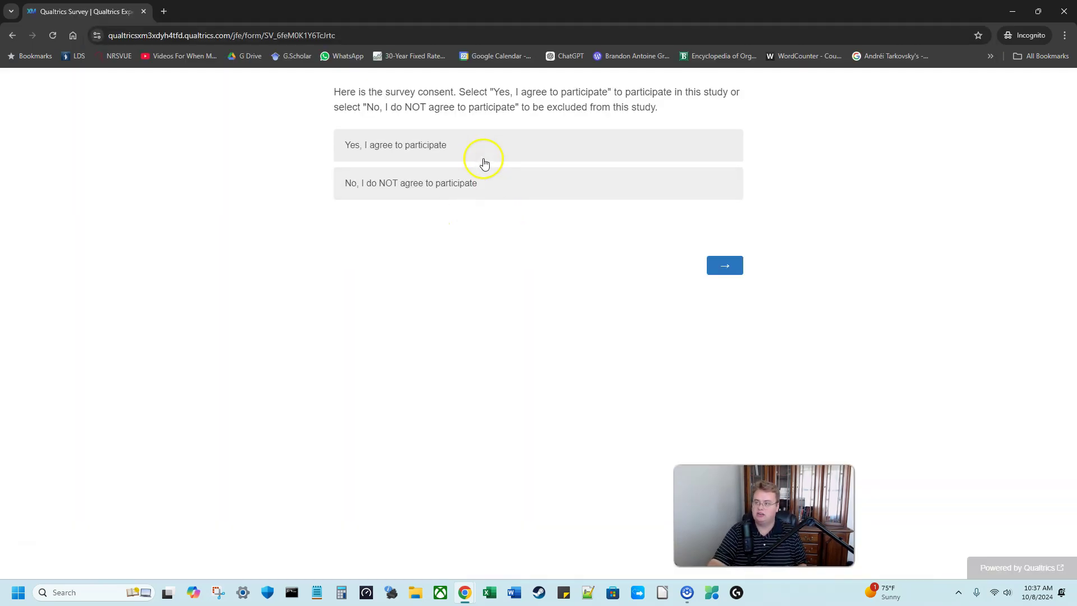
click(481, 147)
click(714, 261)
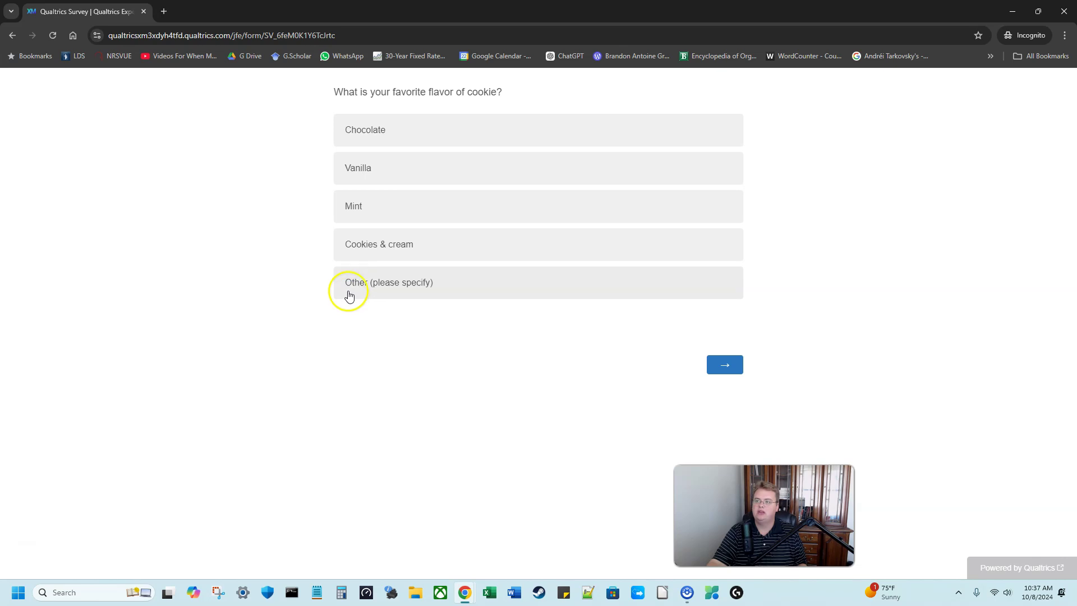
click(404, 128)
click(728, 367)
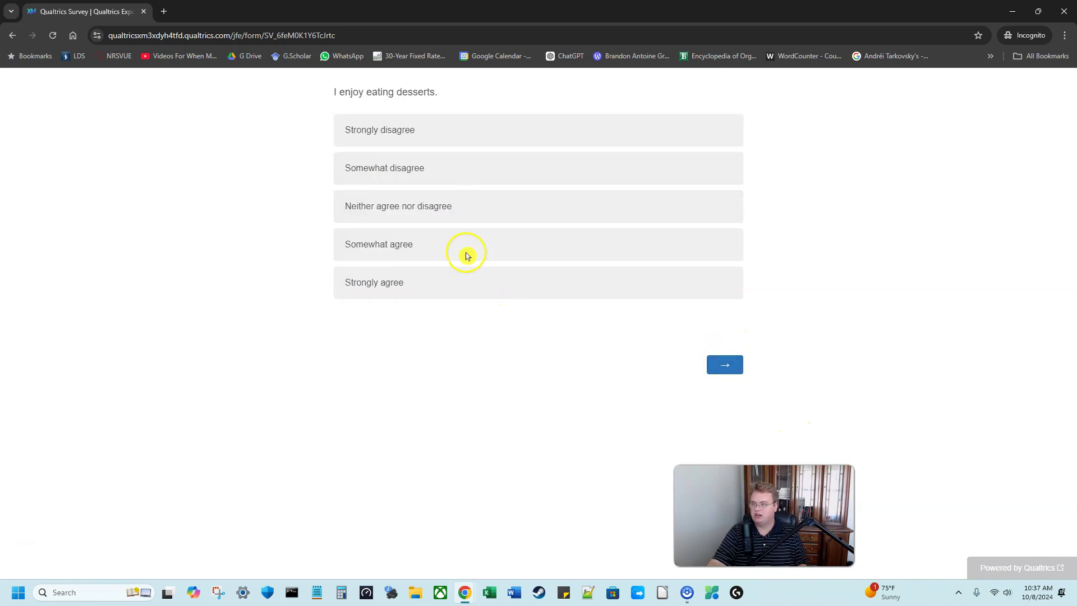
click(436, 135)
click(479, 287)
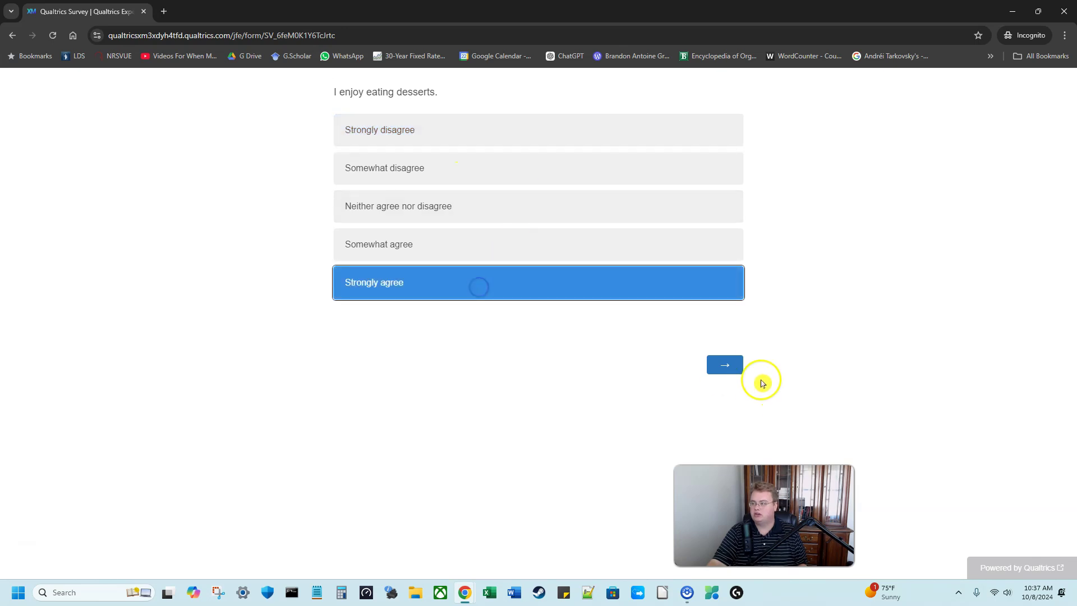
click(727, 367)
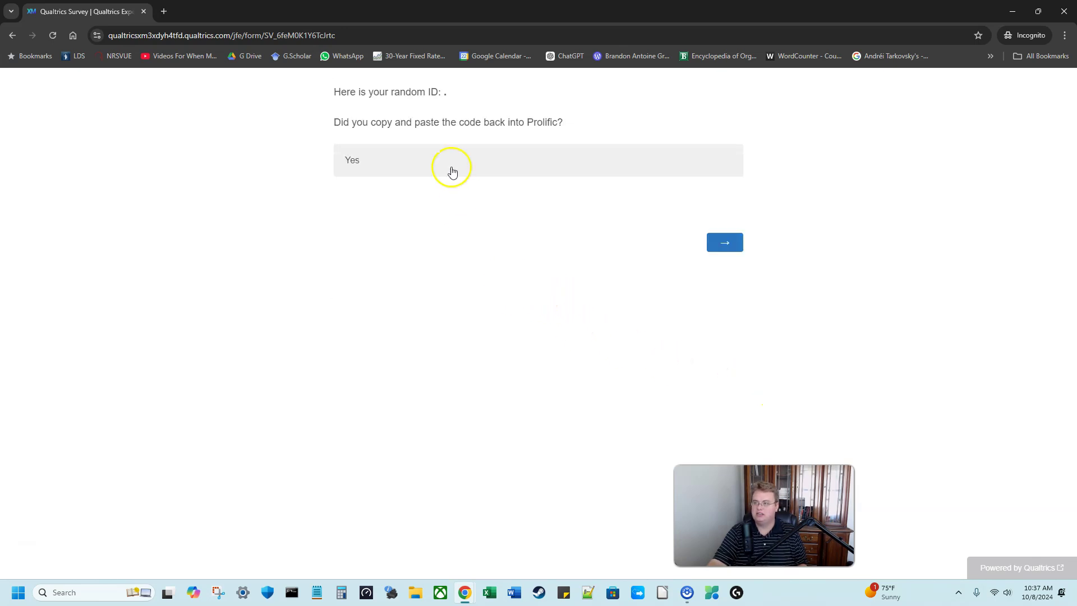
click(454, 154)
click(729, 243)
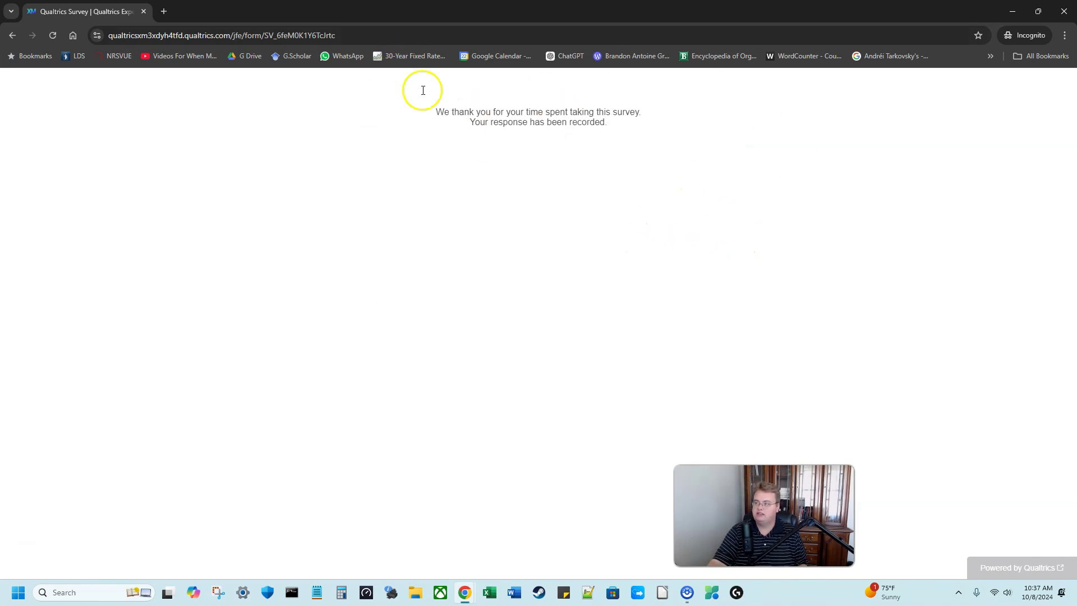
Step: Reload the survey and answer consent, Cookies & cream icecream, Strongly agree, then Yes
click(185, 36)
key(Return)
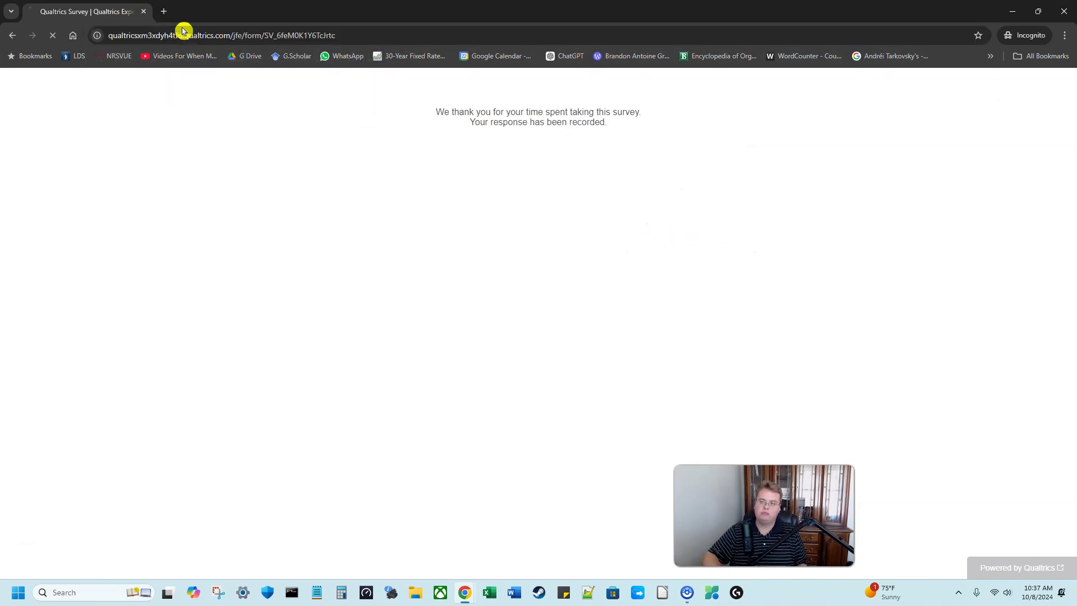
click(391, 142)
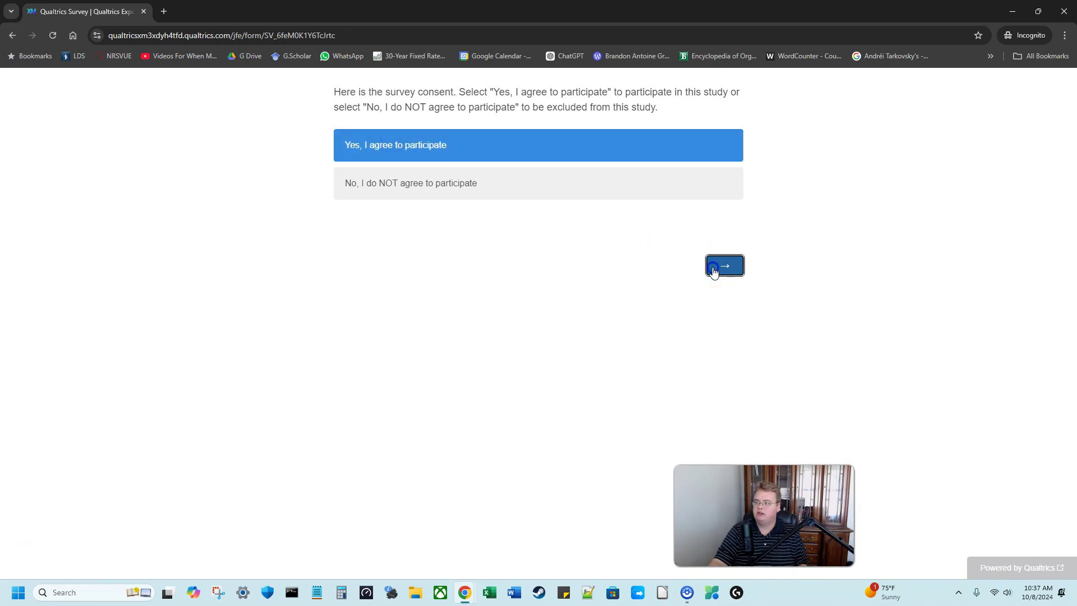
click(712, 266)
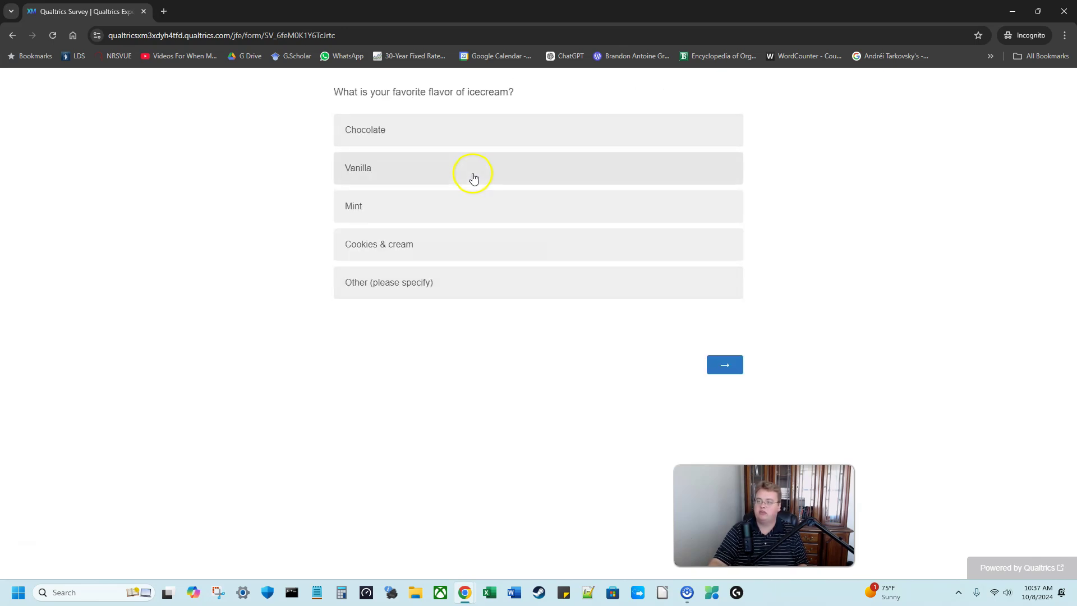
click(459, 252)
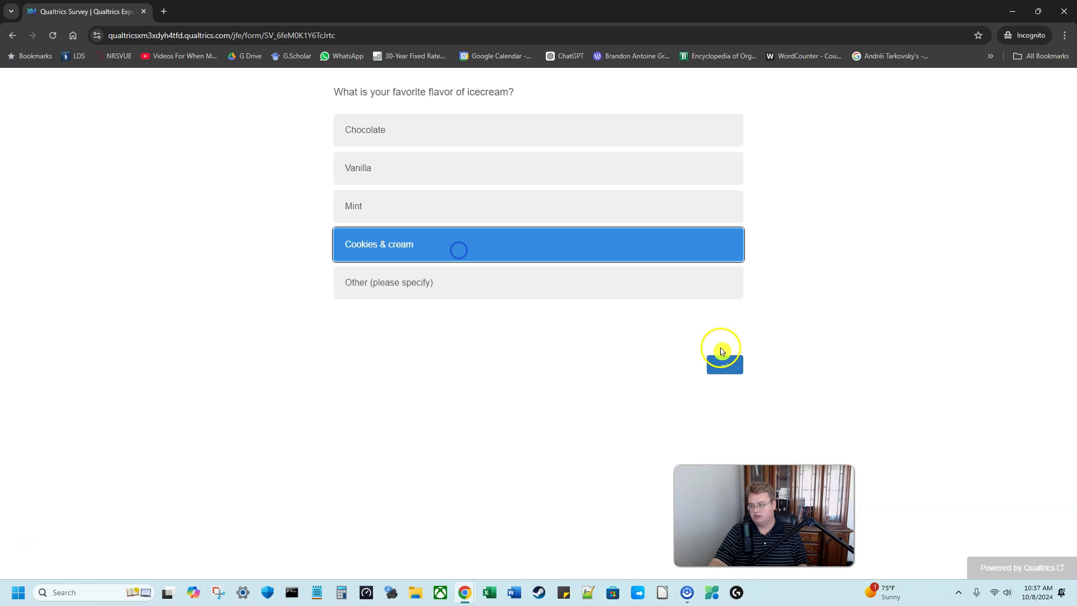
click(715, 366)
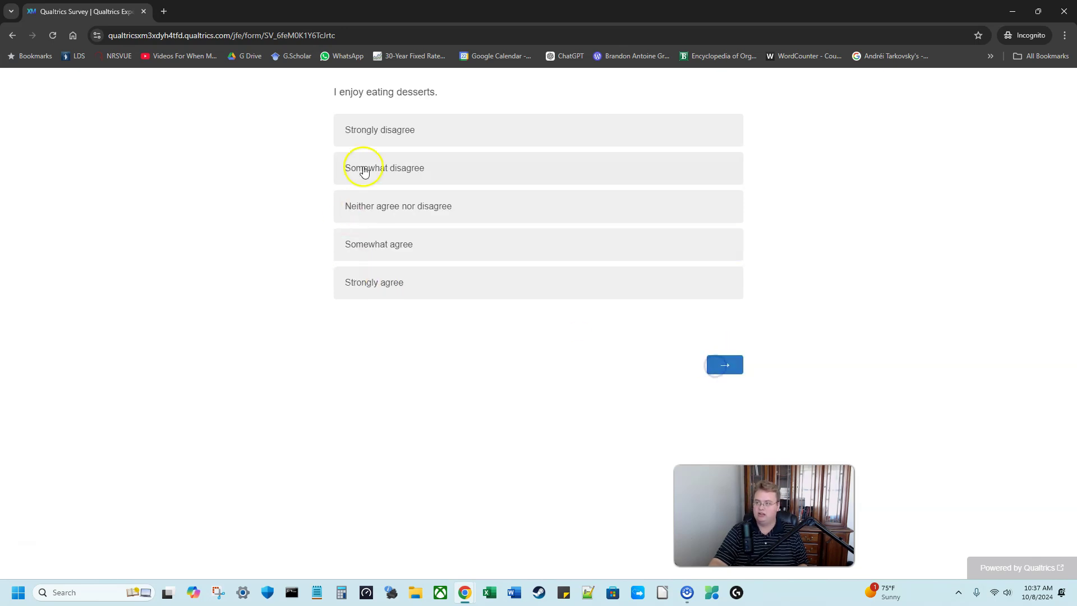
click(388, 280)
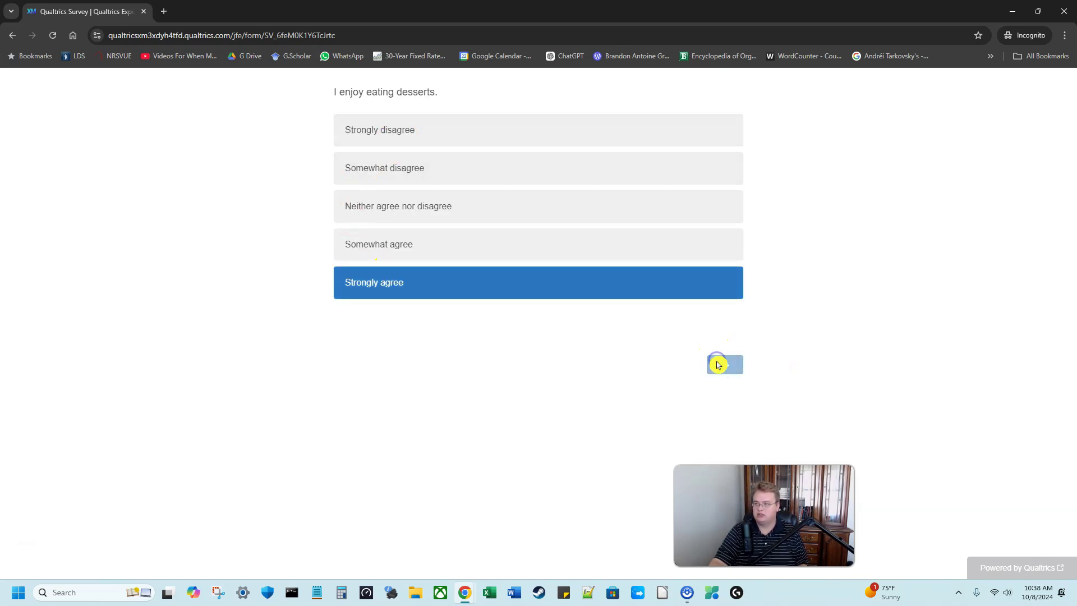
click(719, 364)
click(676, 168)
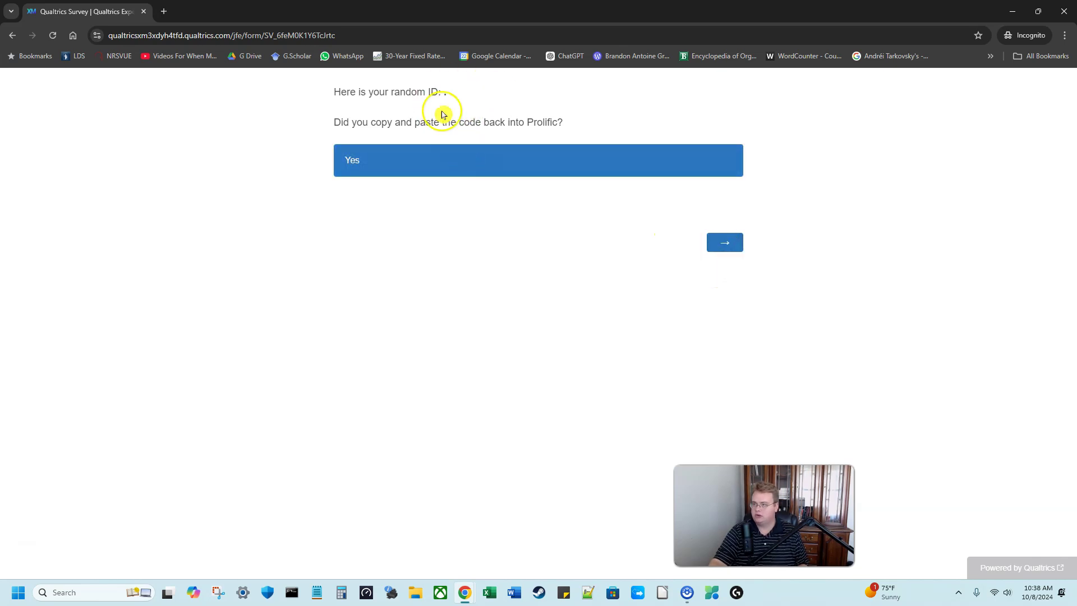
Step: Finish the second response, close the Incognito window and the Survey published notice, and open Data & Analysis
click(738, 243)
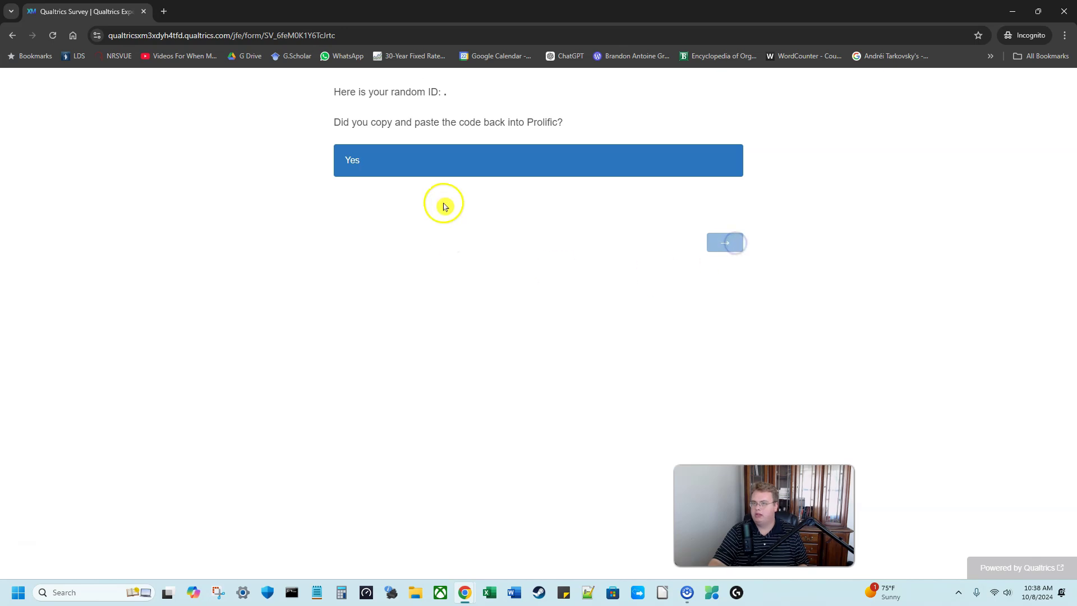
click(1064, 11)
click(716, 257)
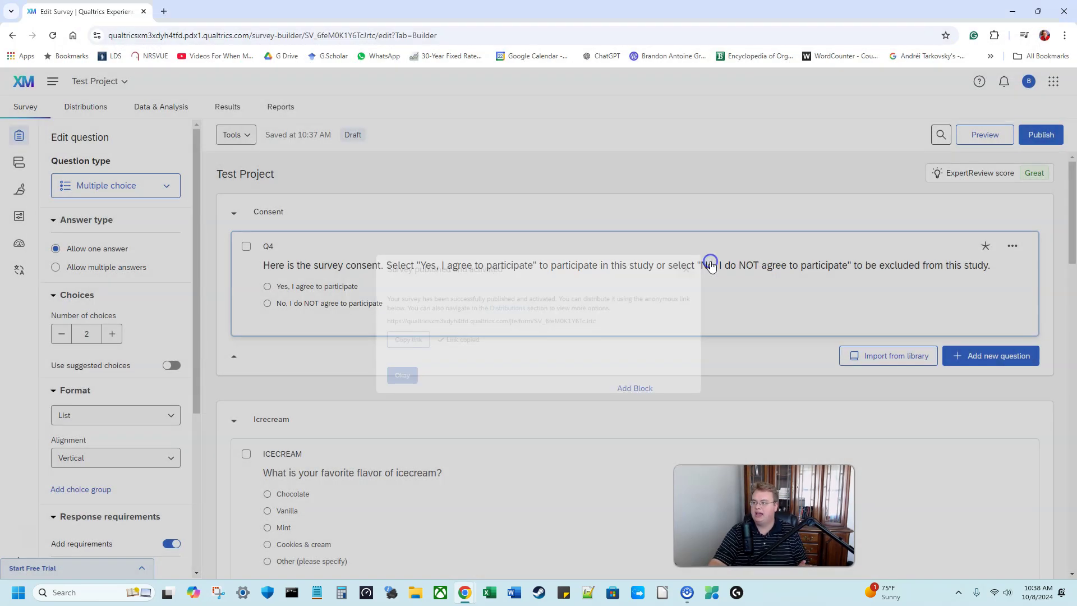
click(170, 113)
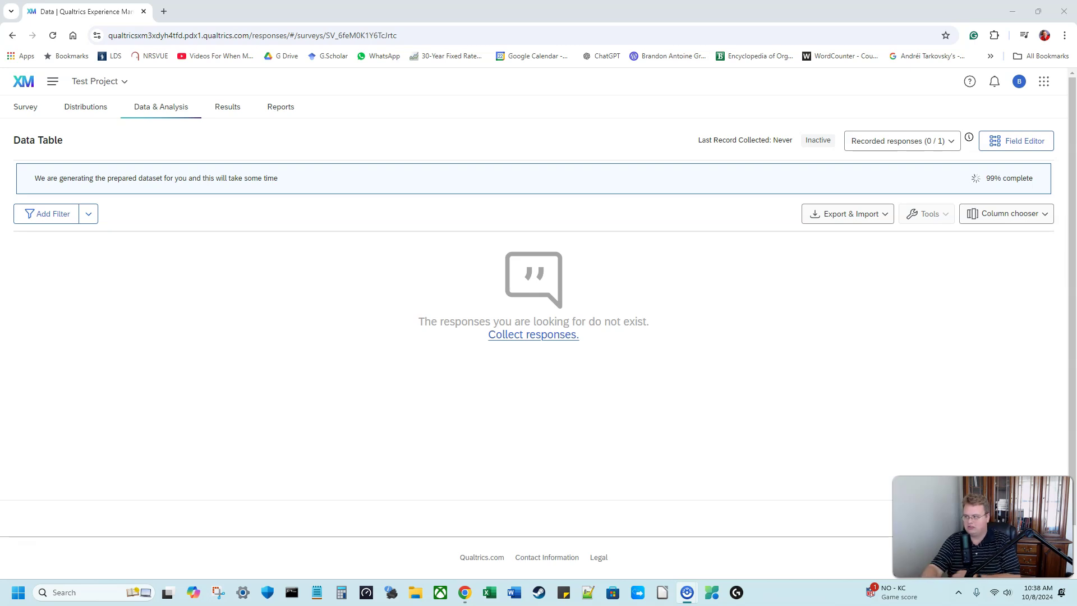
Step: Download the responses as CSV with 'Export viewing order data for randomized surveys' ticked
click(877, 222)
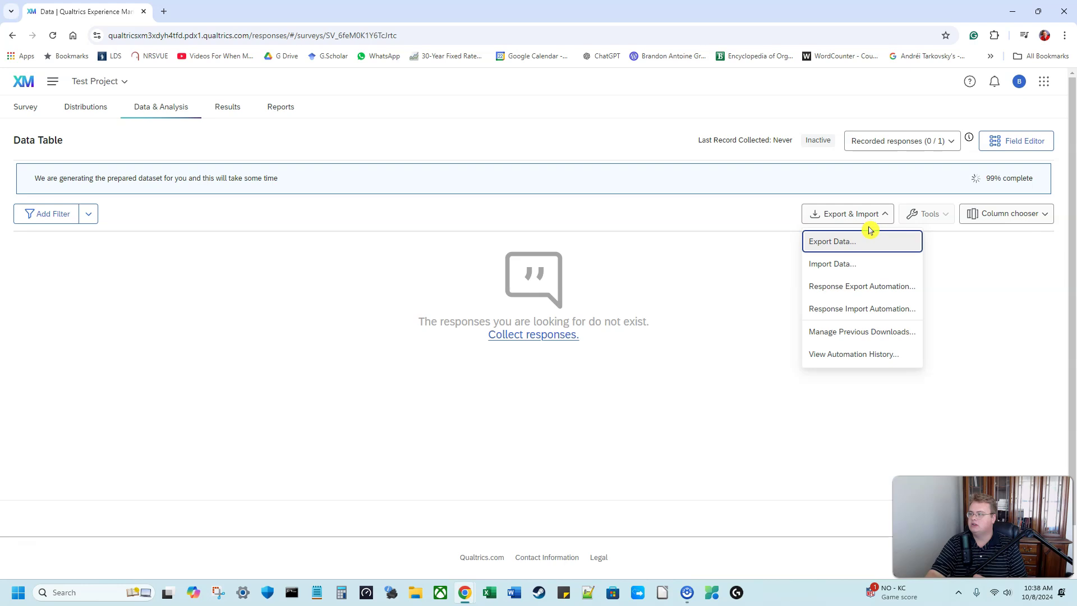
click(865, 245)
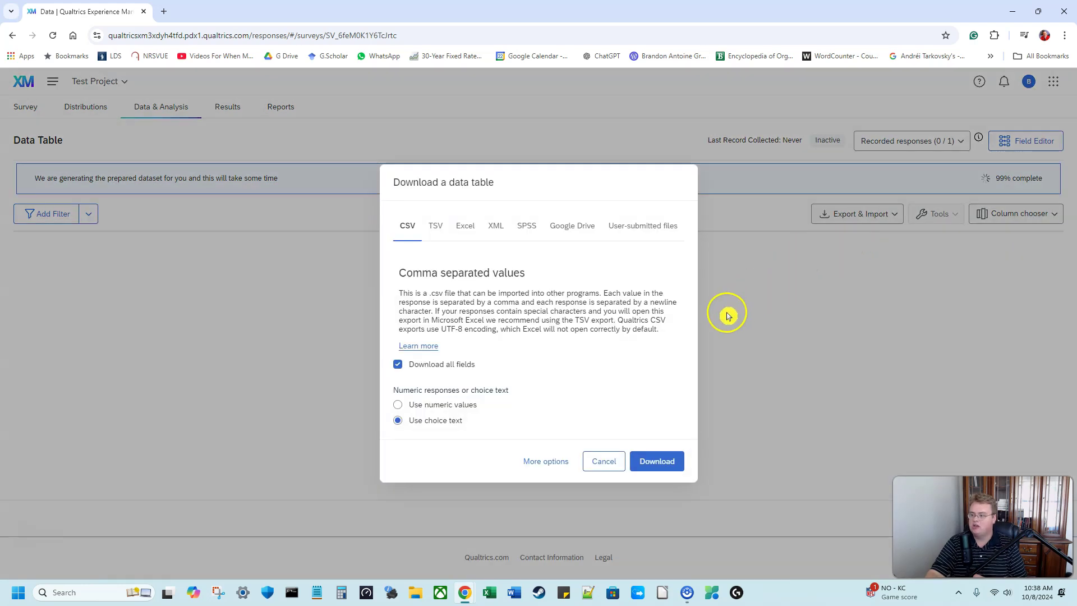
click(537, 462)
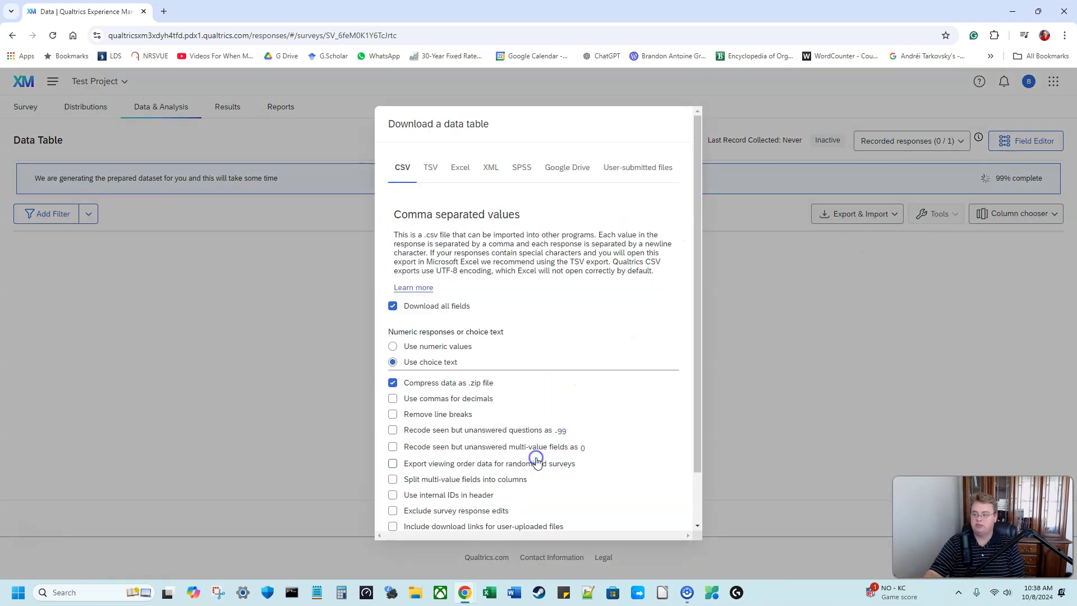
click(481, 350)
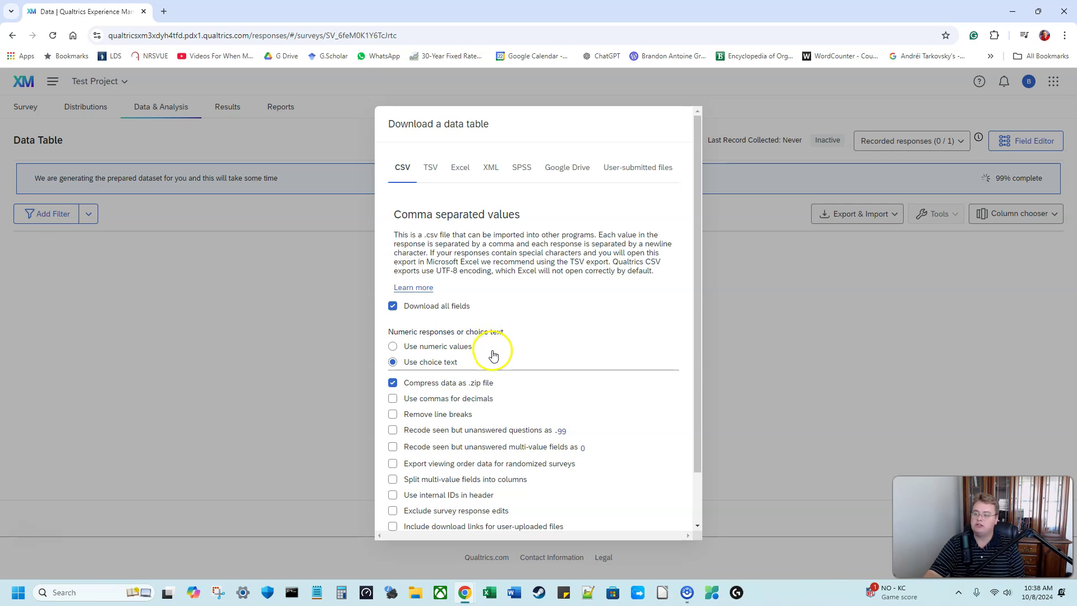
scroll(493, 355, down, 1)
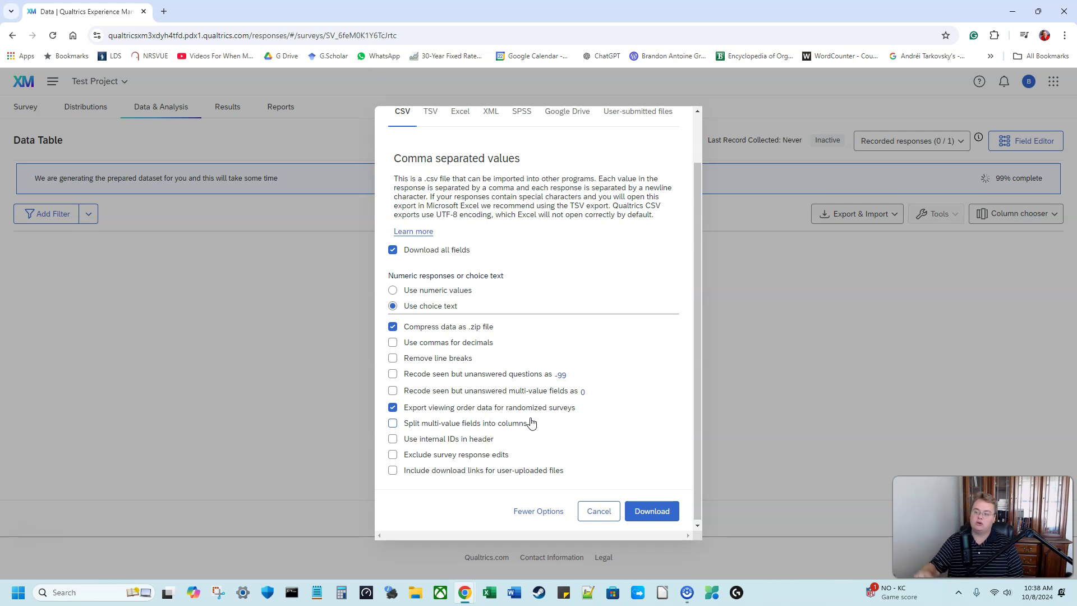
click(665, 513)
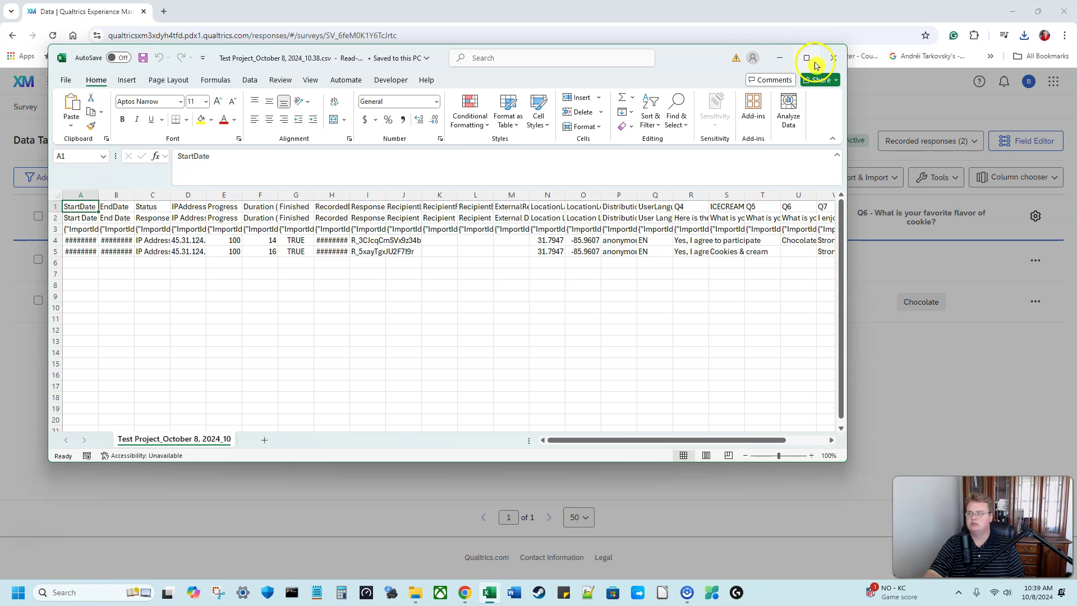
Step: Maximize the workbook, dismiss the Microsoft 365 pop-ups and zoom the sheet to 150%
click(813, 50)
click(87, 166)
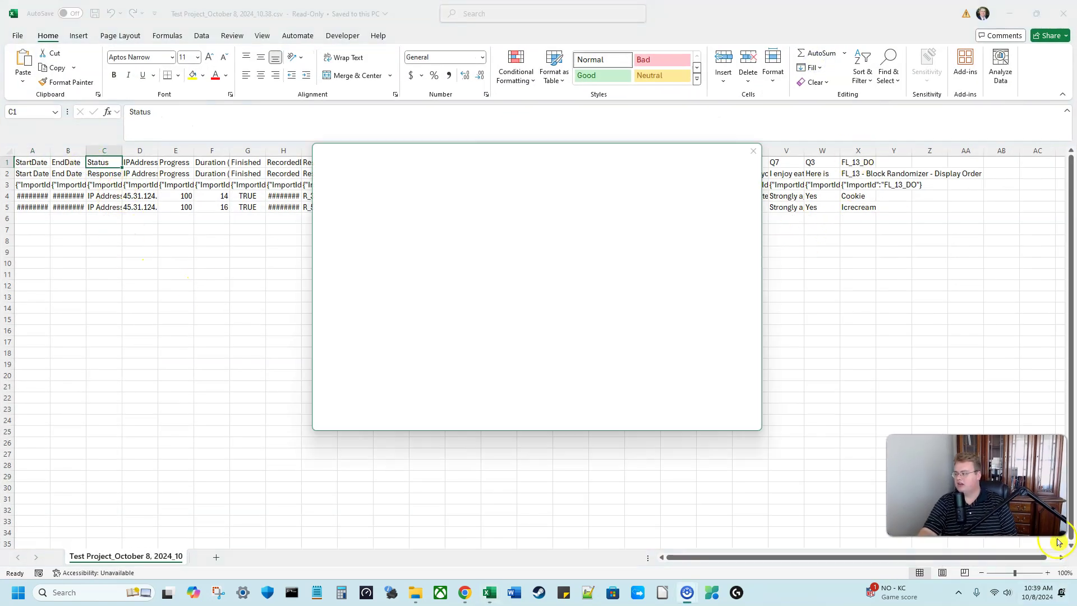
click(762, 150)
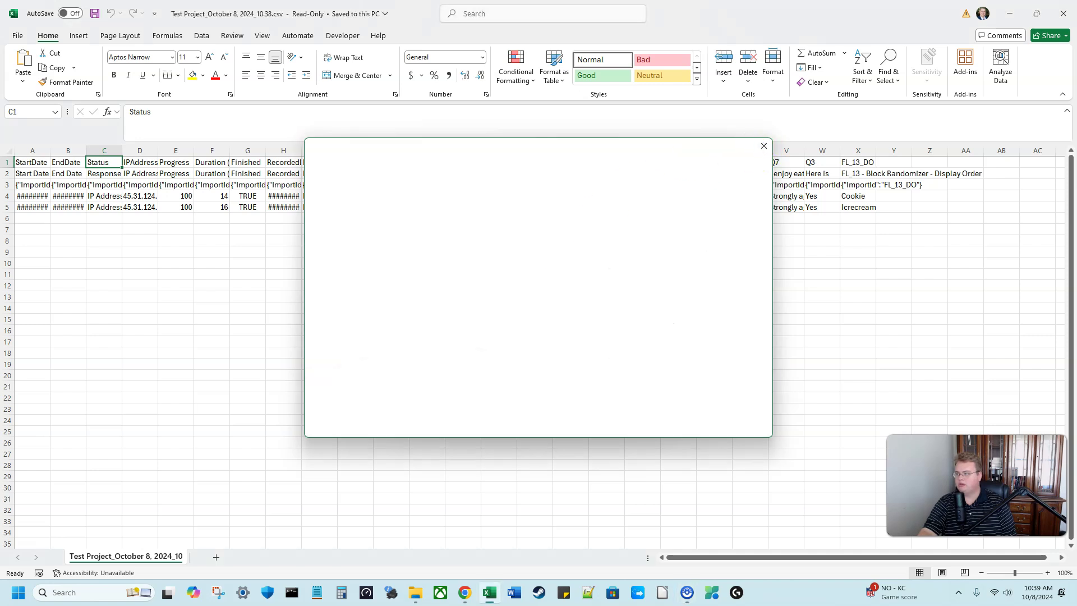
click(602, 347)
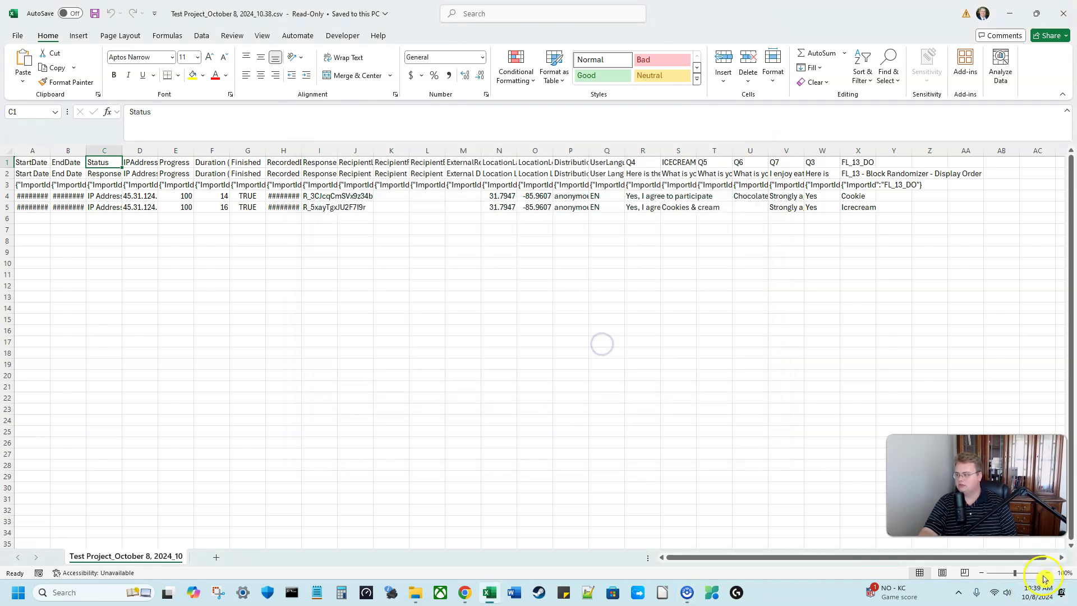
click(1047, 574)
click(1047, 573)
click(1047, 574)
click(1046, 573)
click(1047, 573)
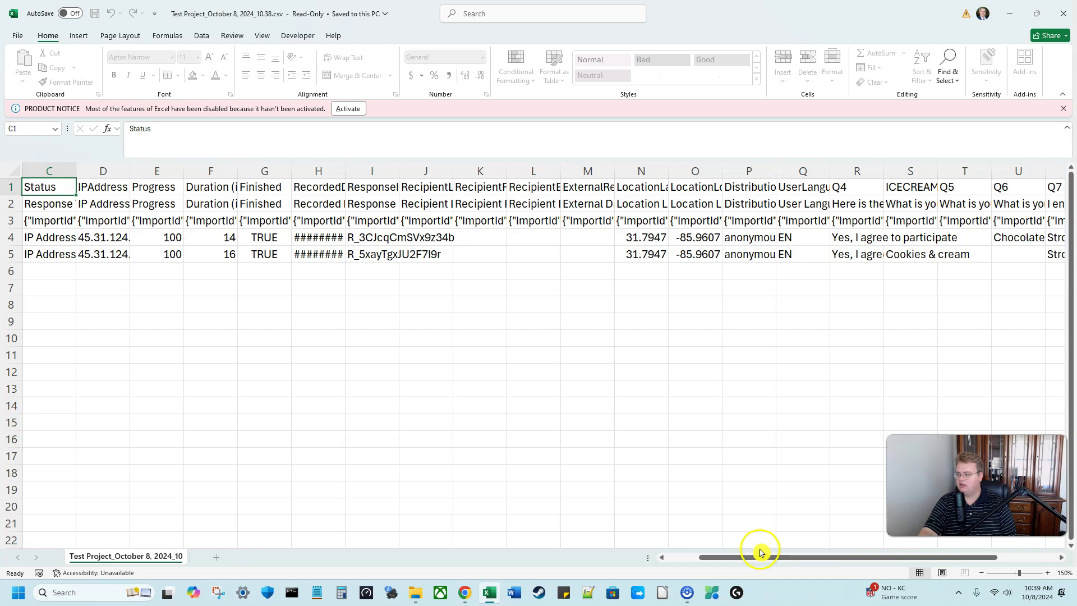
Step: Check column X (FL_13_DO): Cookie for the first response, Icecream for the second
drag(761, 555, 921, 564)
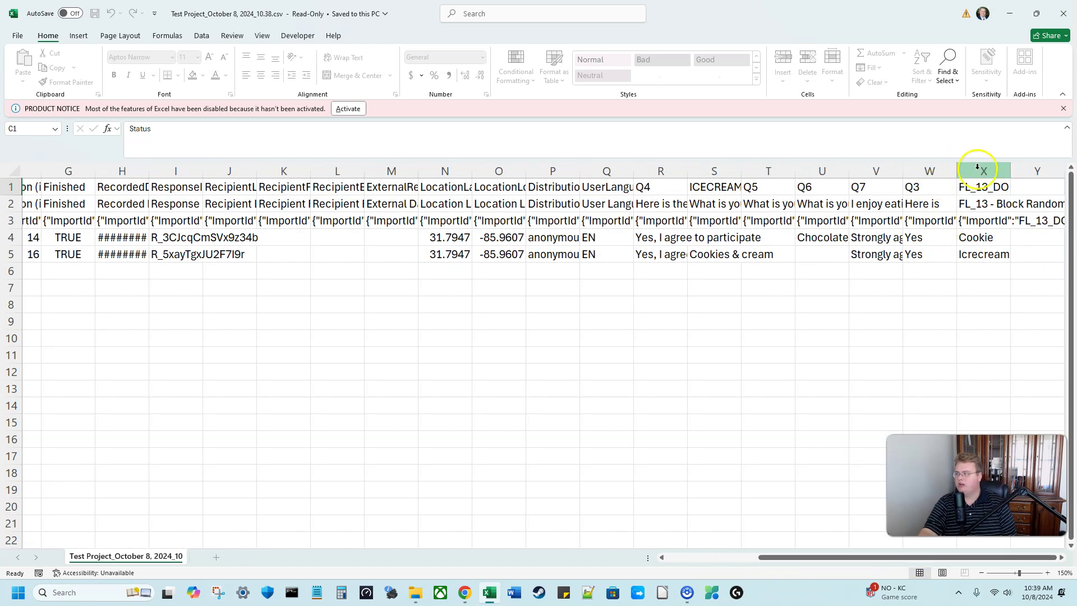
click(993, 203)
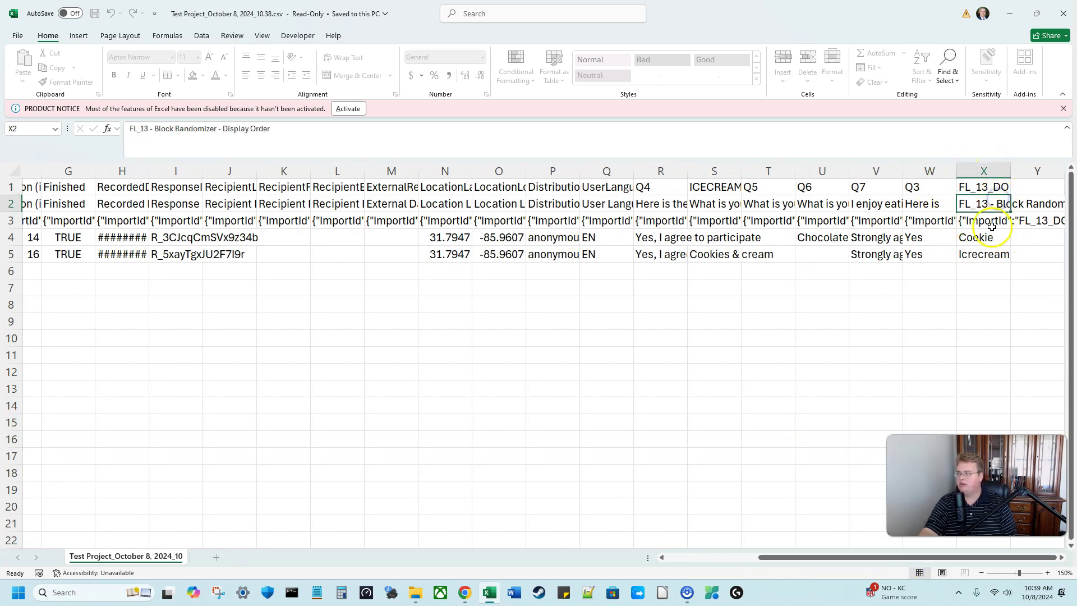
drag(983, 186, 977, 306)
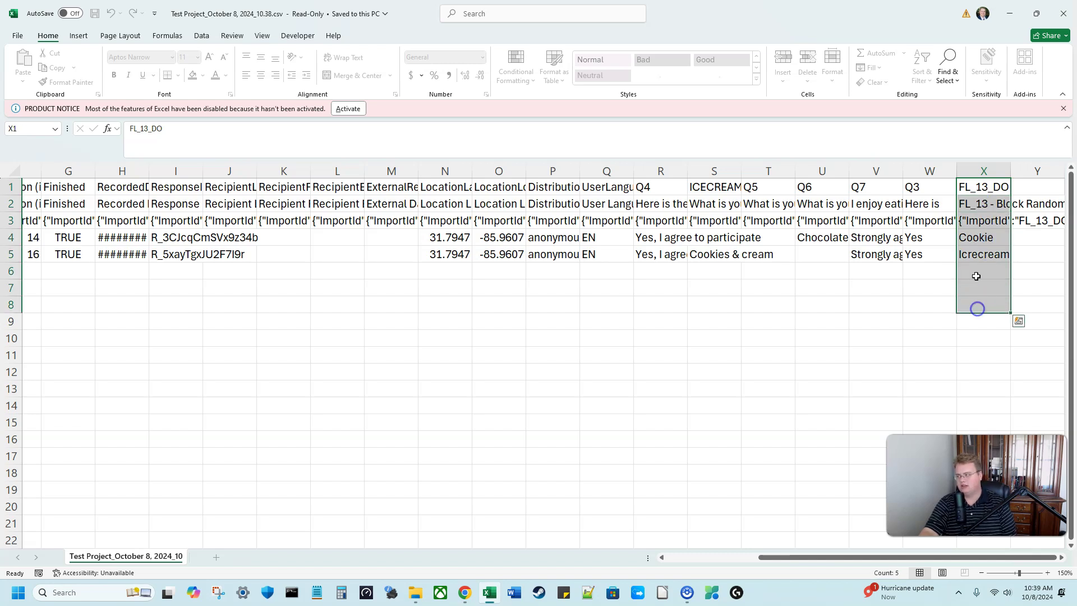
click(979, 171)
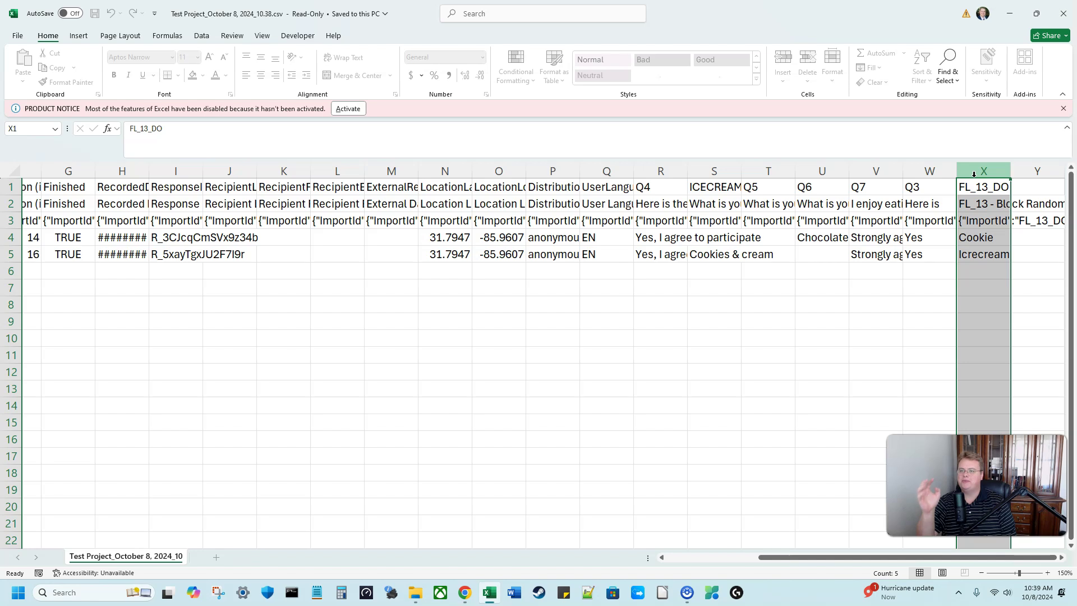
click(998, 234)
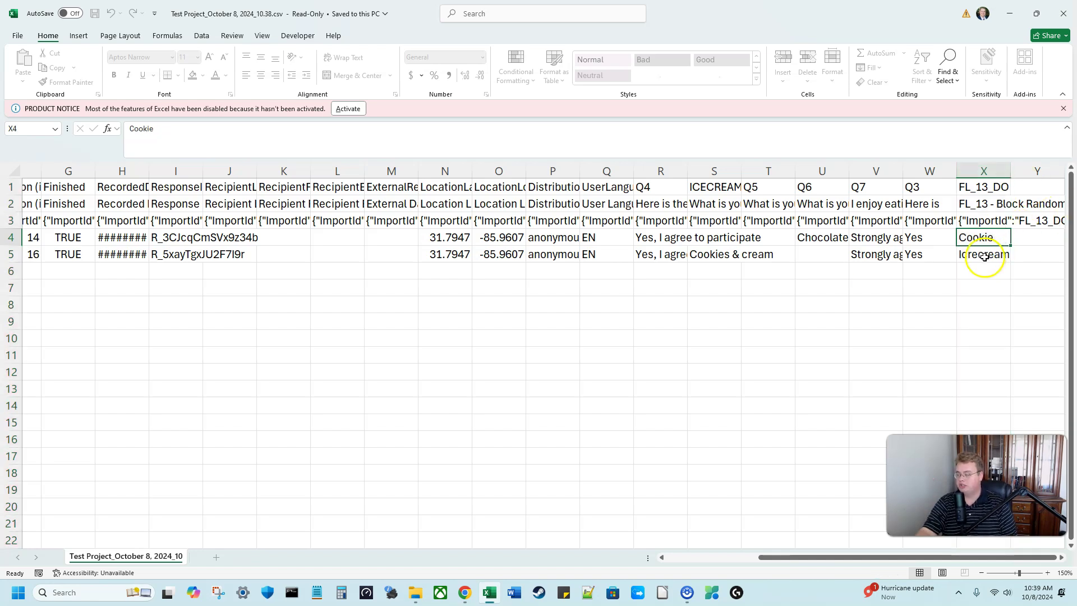
click(984, 257)
click(985, 236)
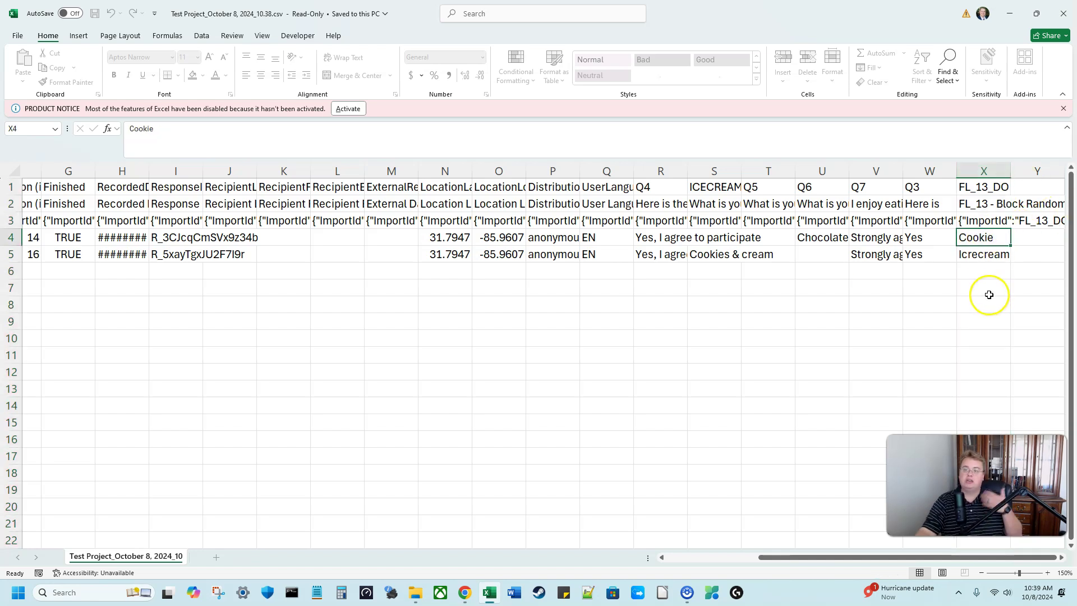
click(997, 259)
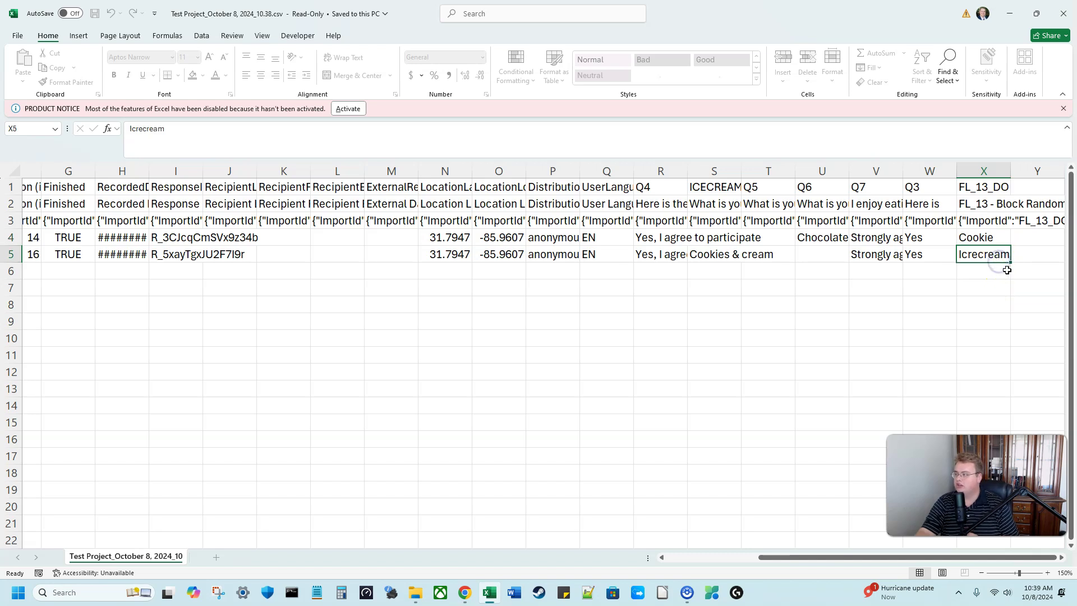
drag(1001, 232, 985, 262)
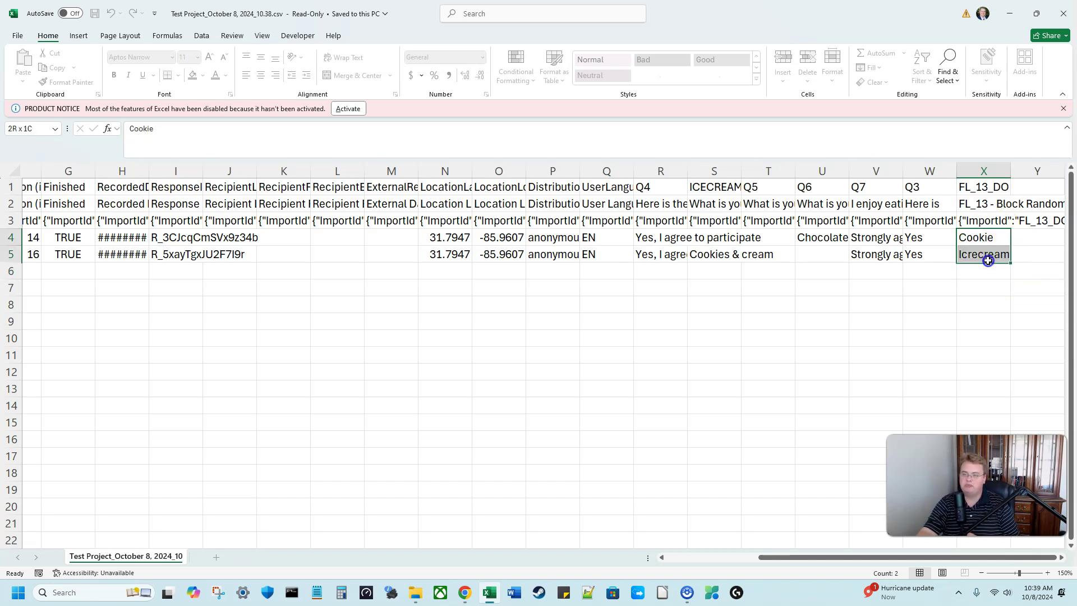
click(987, 273)
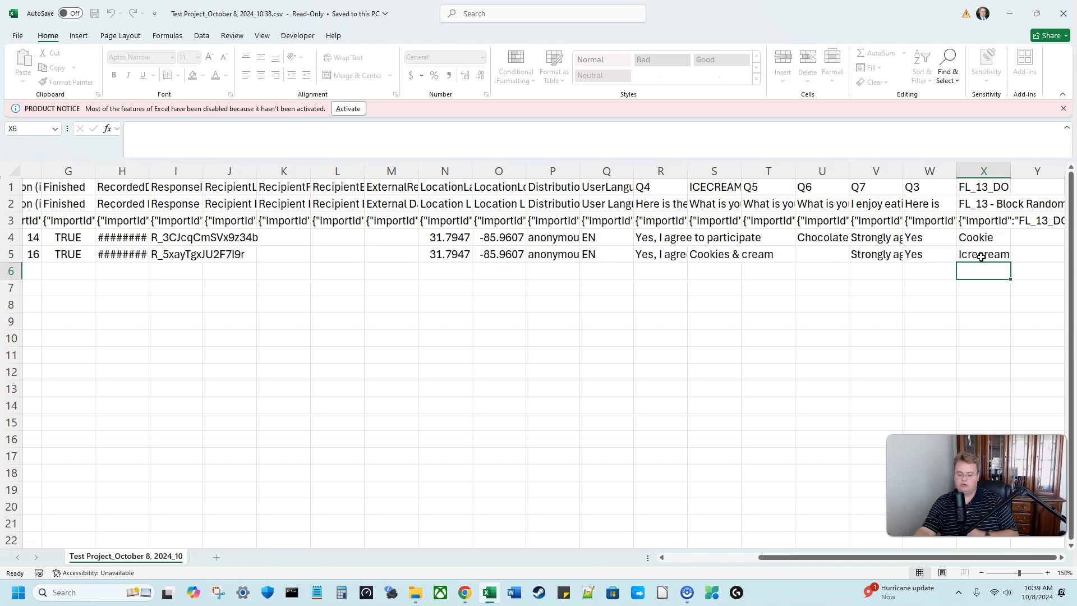
Step: Close Excel and the downloads list, then show the Survey flow with its Icecream/Cake/Cookie Randomizer
click(1063, 13)
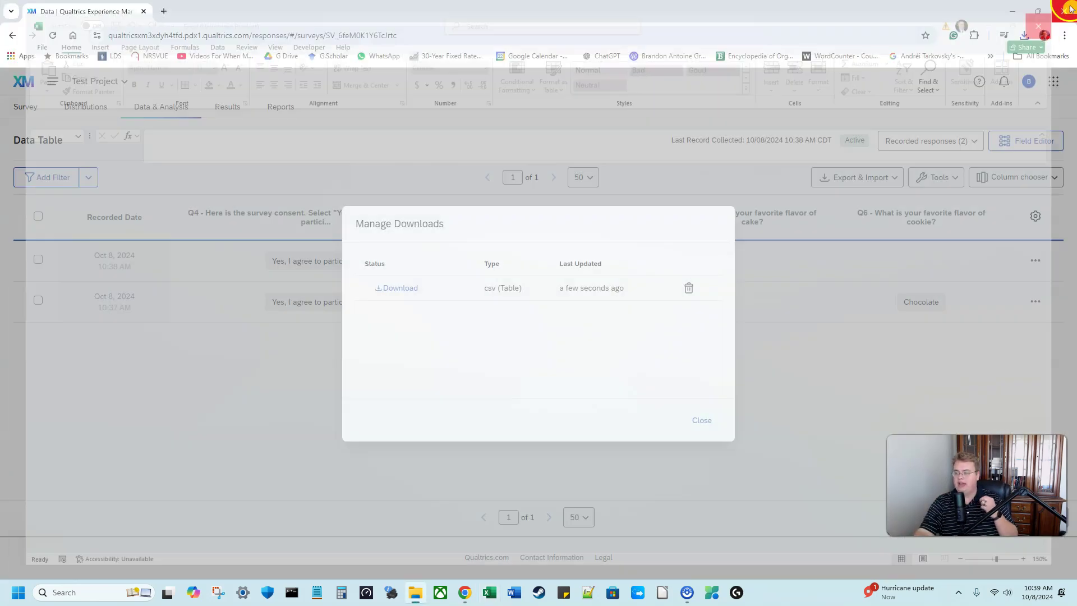
click(703, 418)
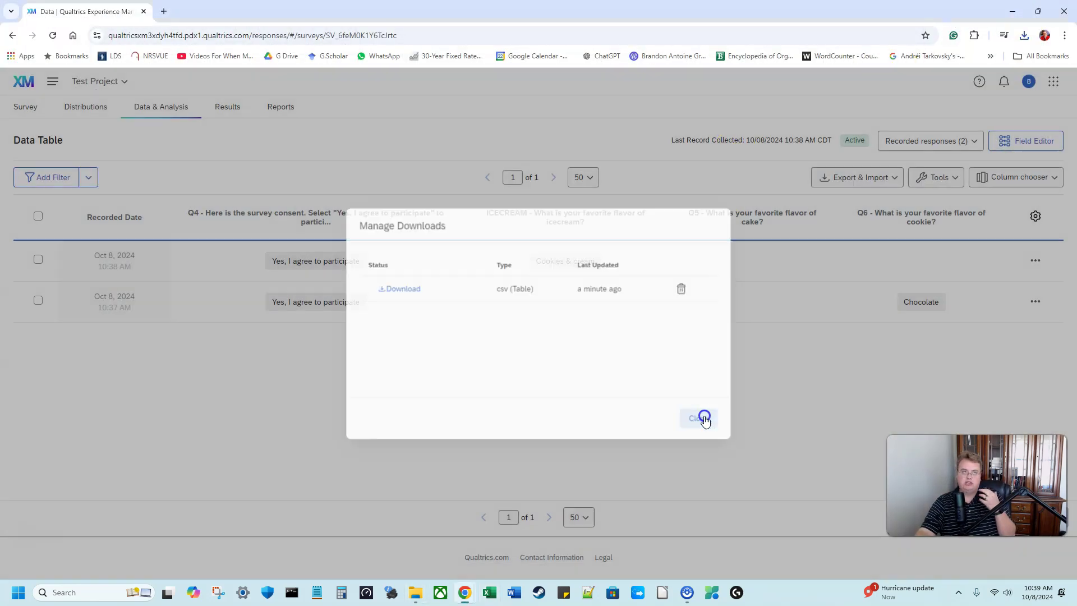
click(39, 115)
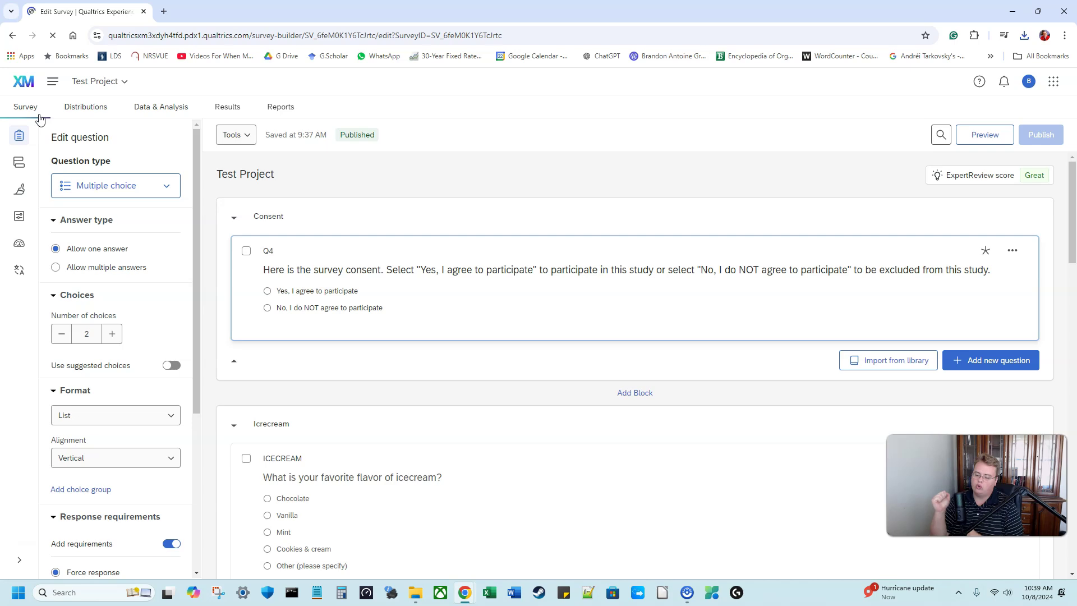
scroll(491, 303, down, 3)
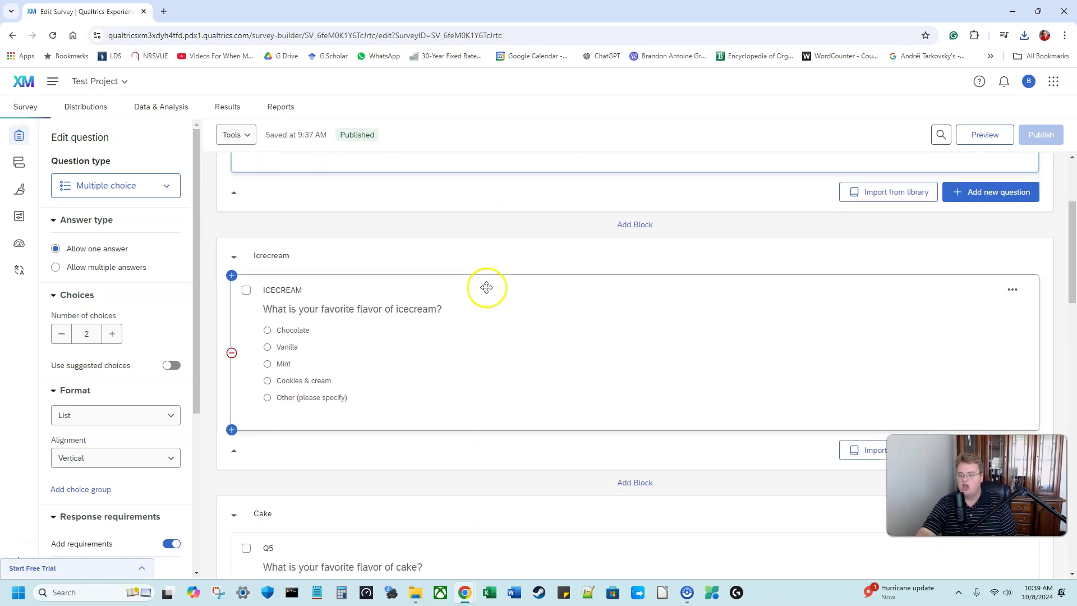
scroll(487, 288, down, 8)
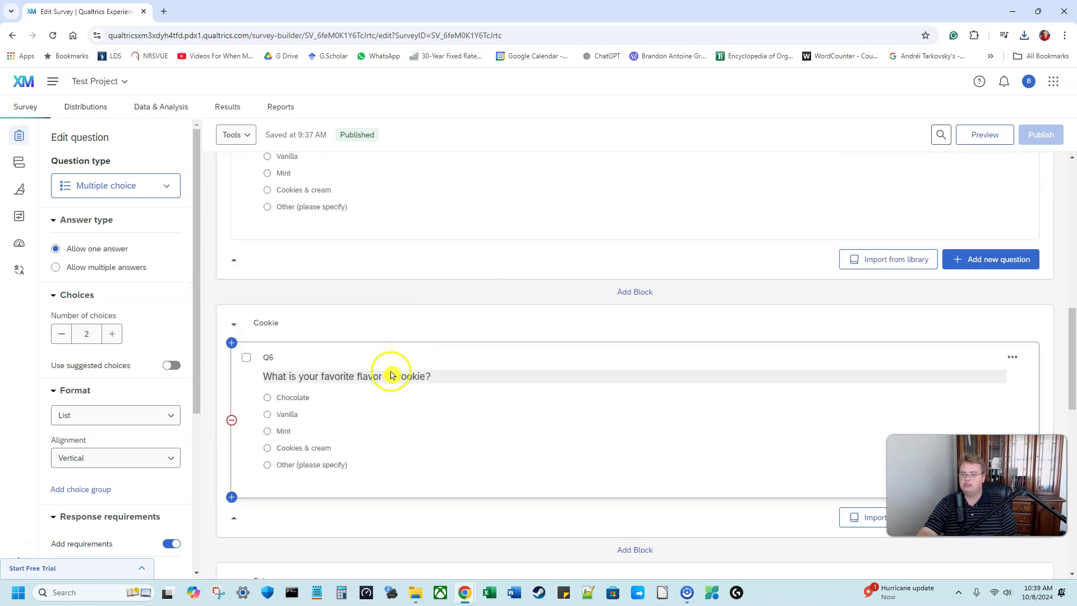
scroll(392, 375, up, 6)
click(26, 157)
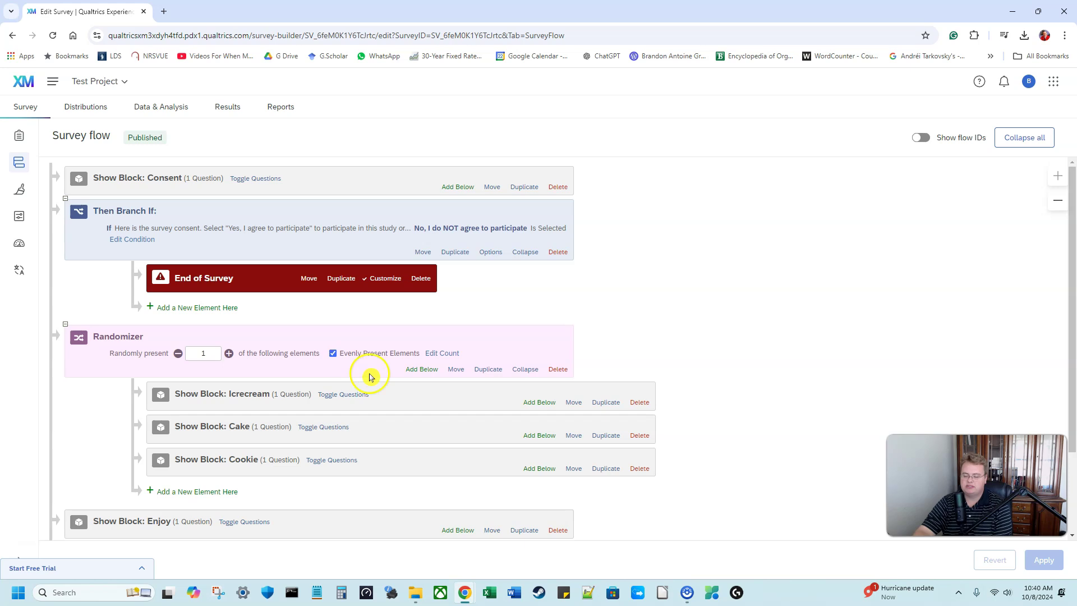
Step: Scroll through the survey flow, then return to the Data & Analysis table of two responses
click(174, 355)
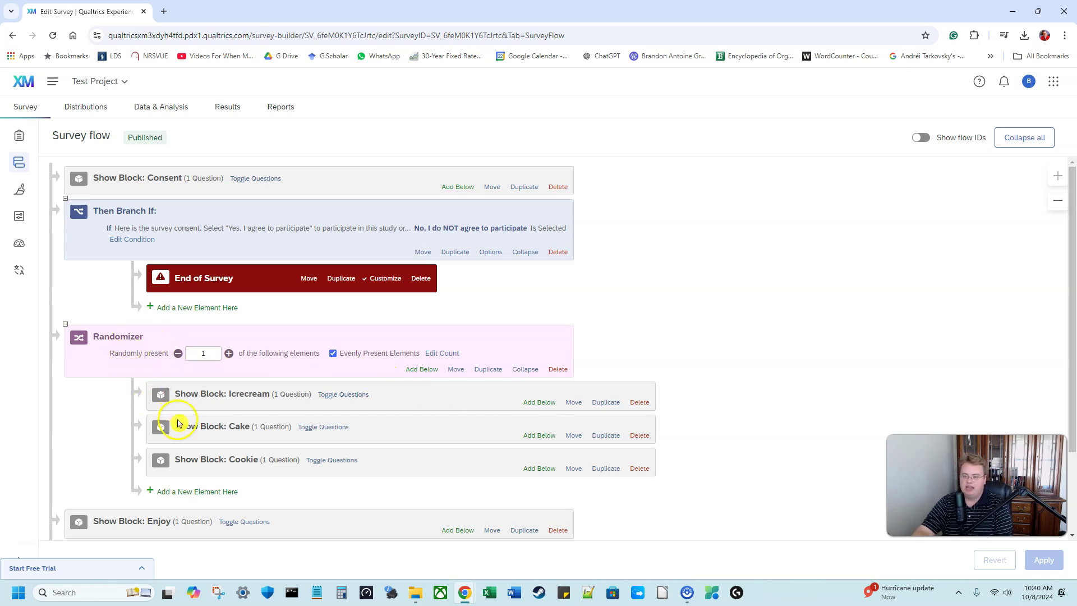
scroll(179, 423, down, 2)
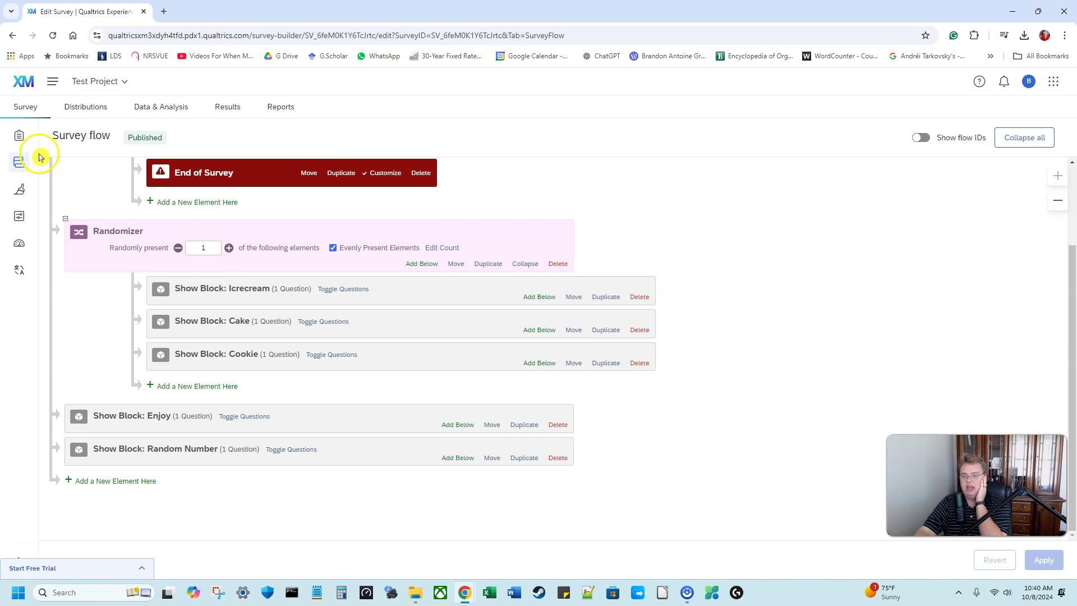
click(161, 108)
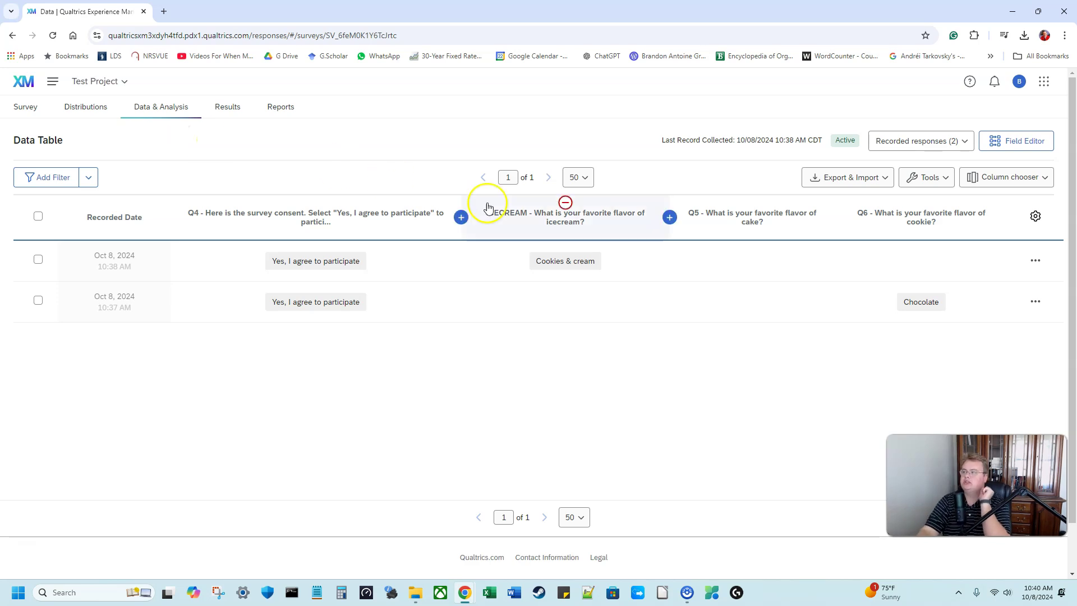
Step: Open Export Data's 'Download a data table' dialog on CSV with More options expanded
click(827, 190)
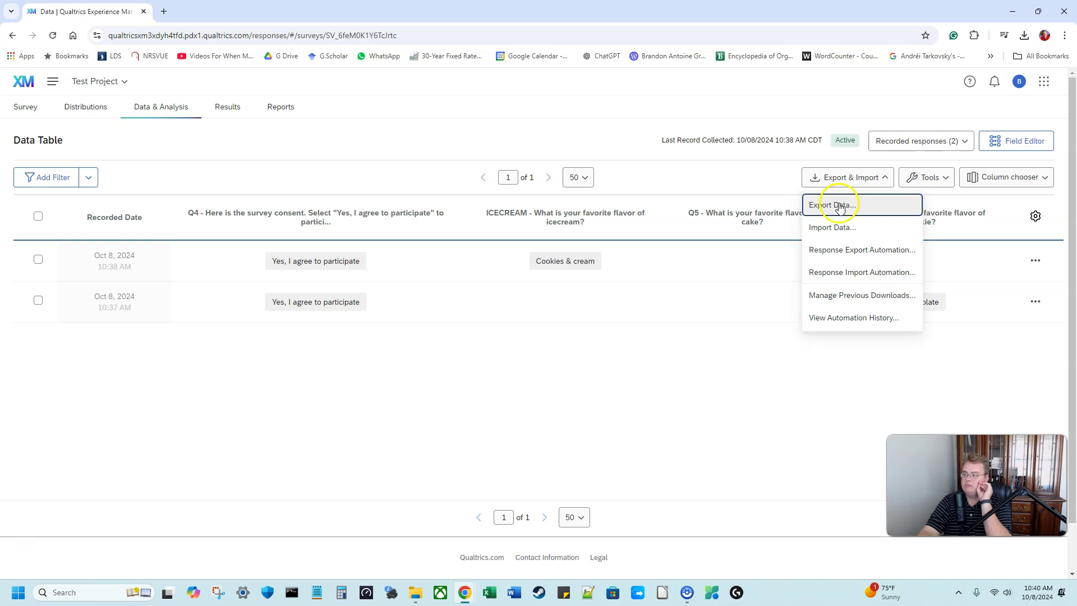
click(845, 212)
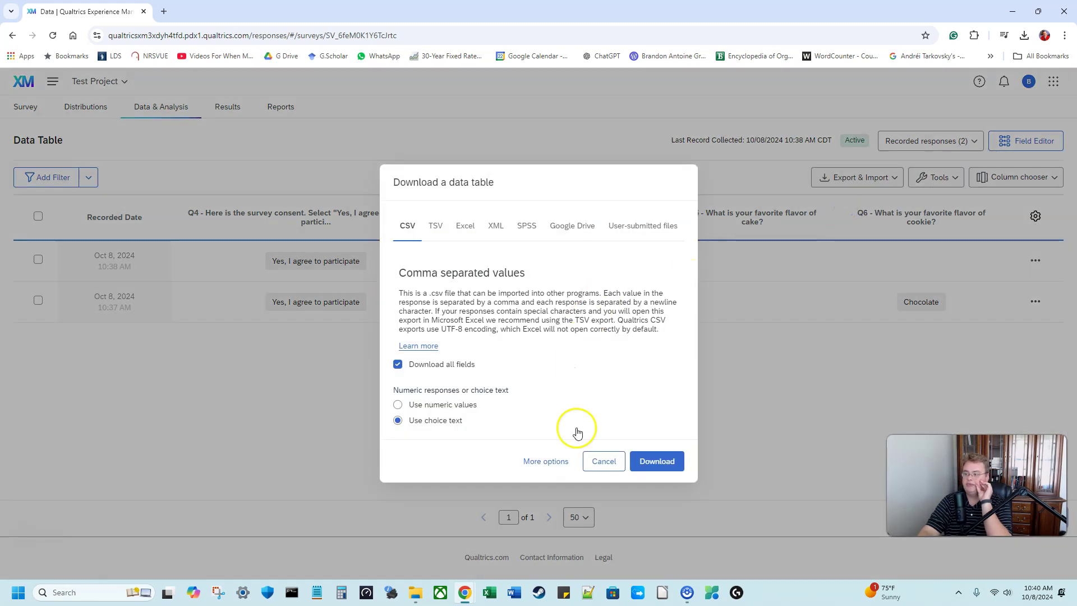
click(554, 464)
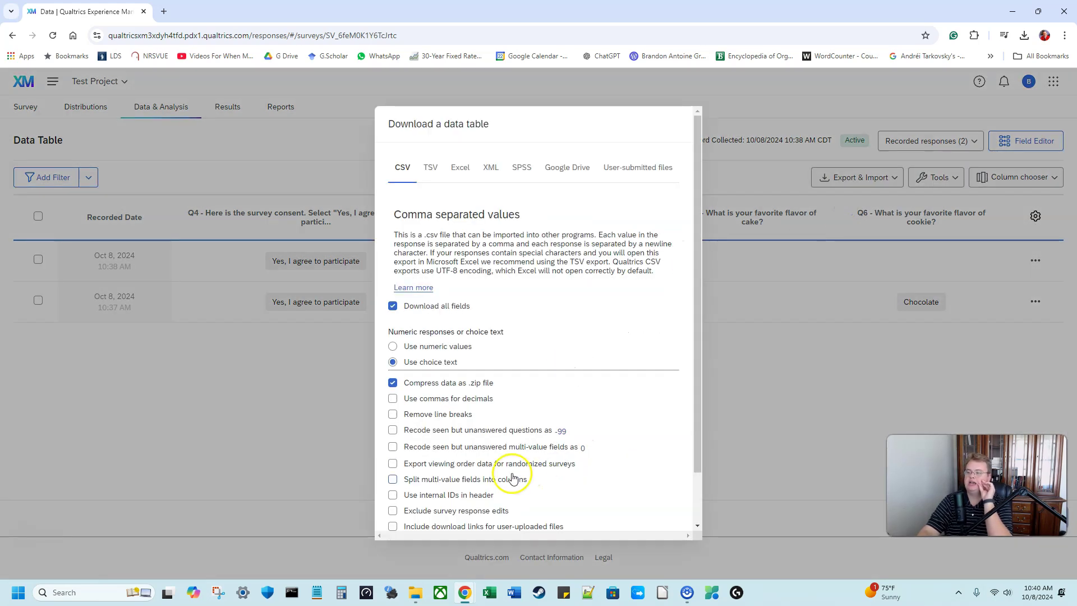